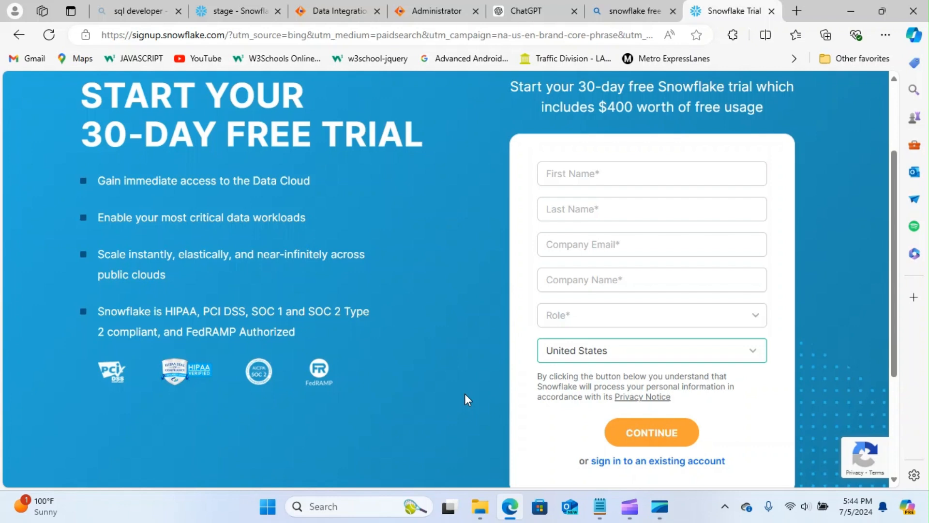
- Go back to the Snowflake worksheets, open the sample-data worksheet, and bring up the new-item menu
{"action": "left_click", "coordinate": [232, 11]}
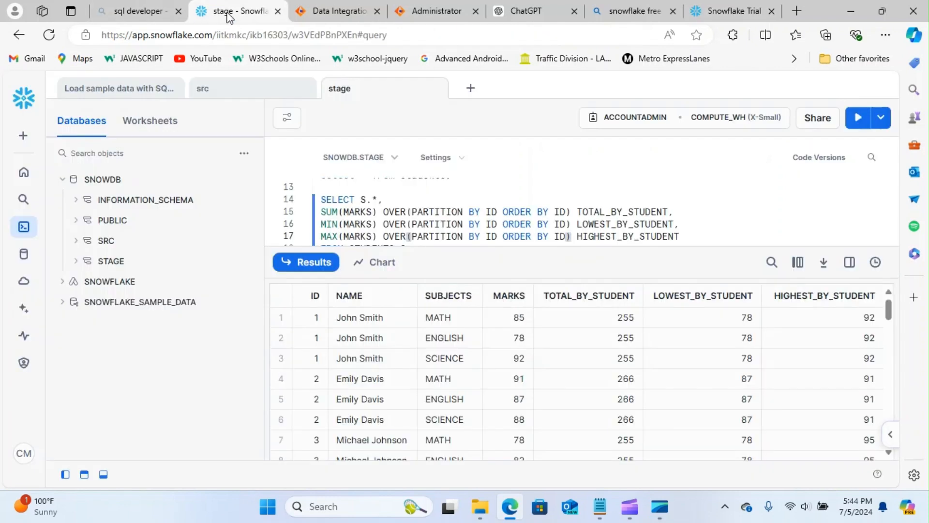
{"action": "left_click", "coordinate": [124, 88]}
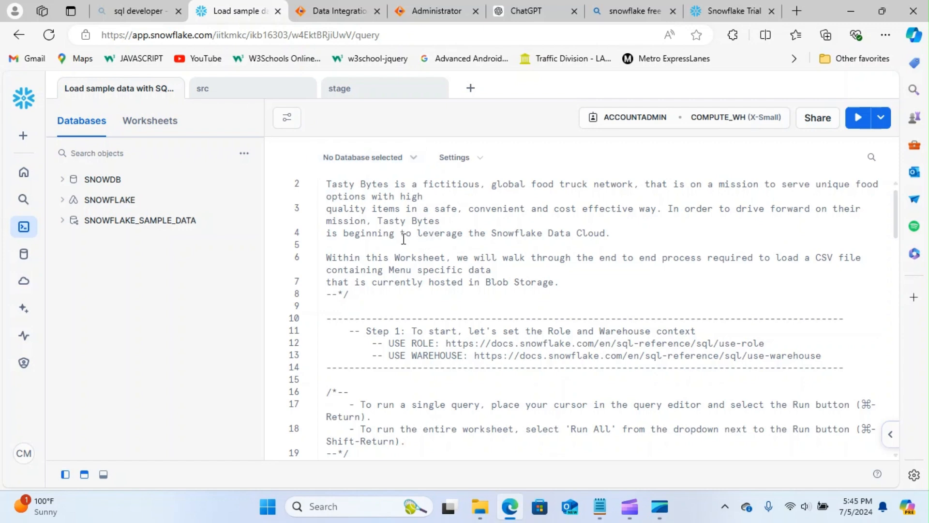
{"action": "left_click", "coordinate": [23, 136]}
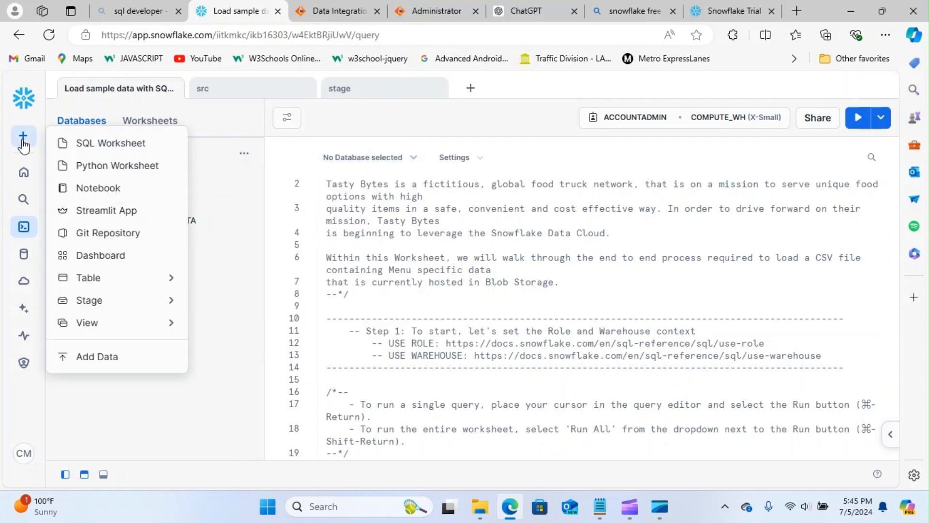
- Open a new SQL worksheet and run CREATE DATABASE TEST;
{"action": "left_click", "coordinate": [100, 143]}
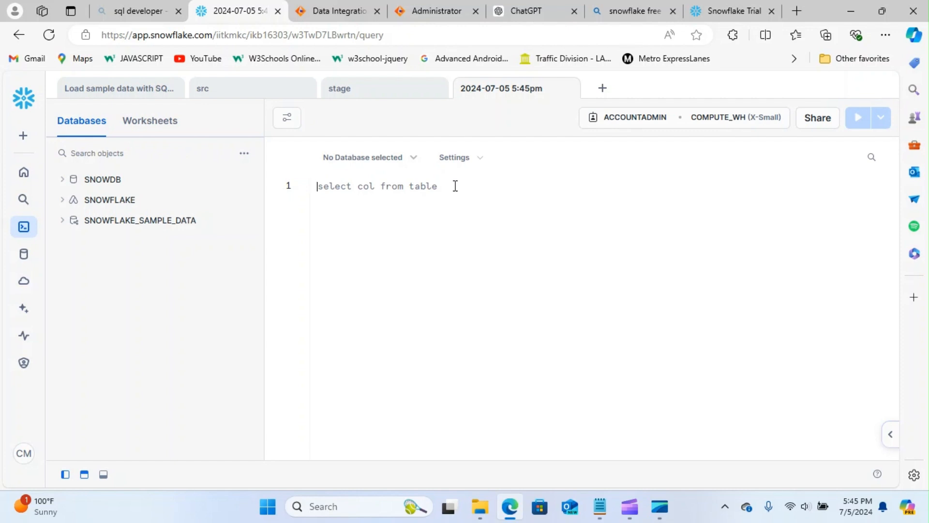
{"action": "type", "text": "CREATE T"}
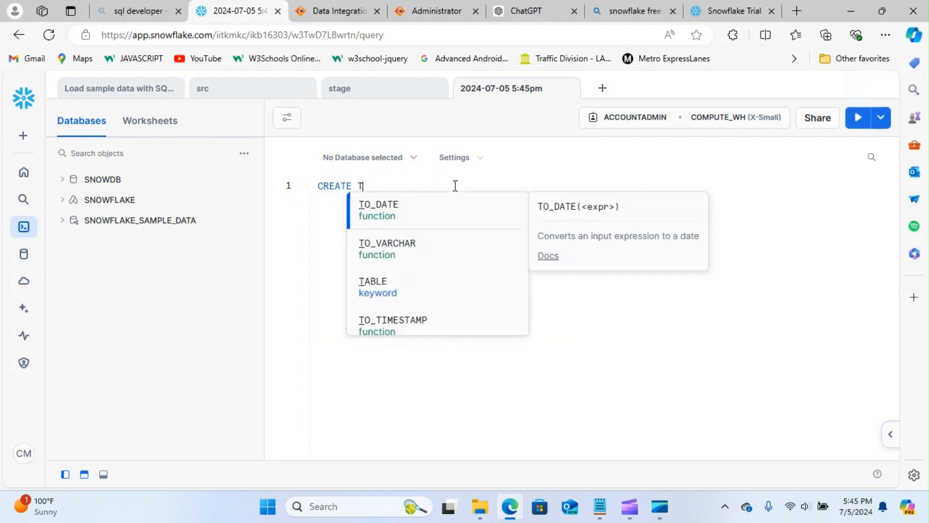
{"action": "key", "text": "BackSpace"}
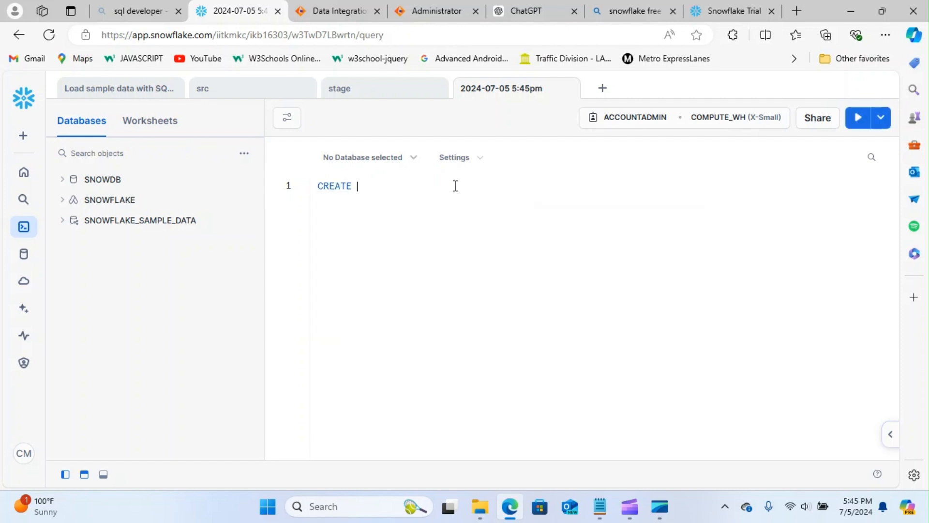
{"action": "type", "text": "D"}
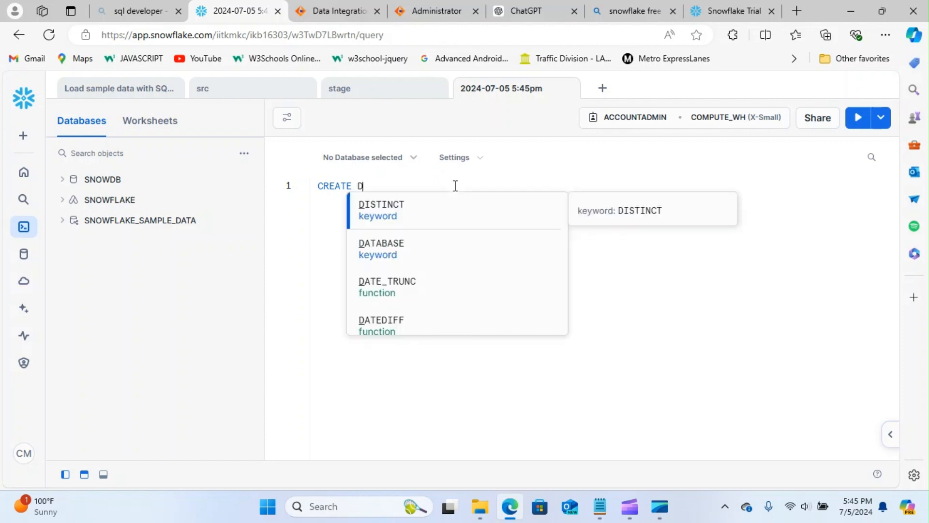
{"action": "type", "text": "ATABASE "}
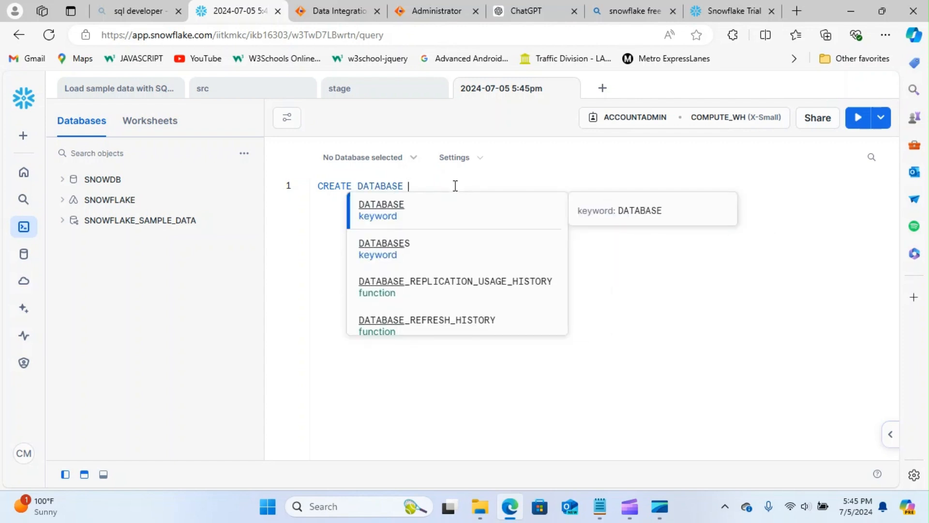
{"action": "type", "text": "TES"}
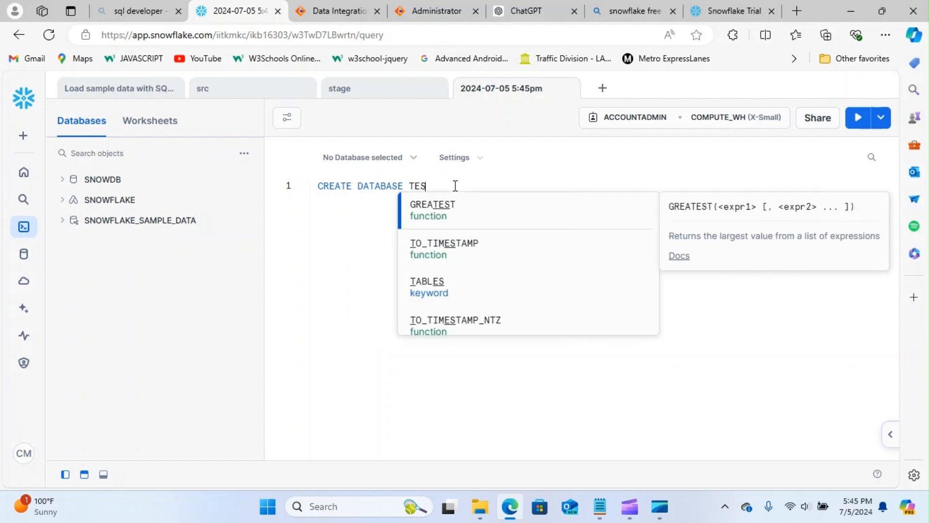
{"action": "type", "text": "T;"}
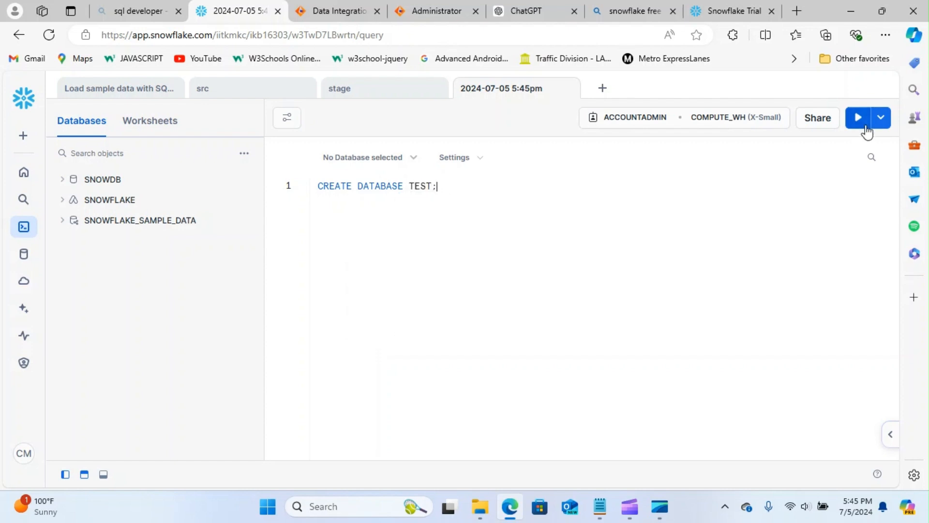
{"action": "left_click", "coordinate": [858, 118]}
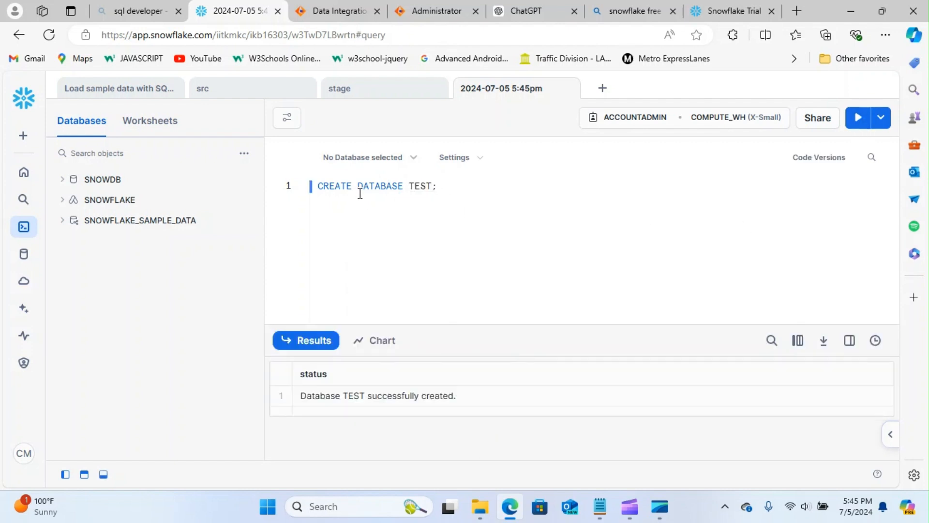
- Run CREATE SCHEMA TEST_SCHEMA on a new worksheet line
{"action": "key", "text": "Return"}
{"action": "type", "text": "CREATE"}
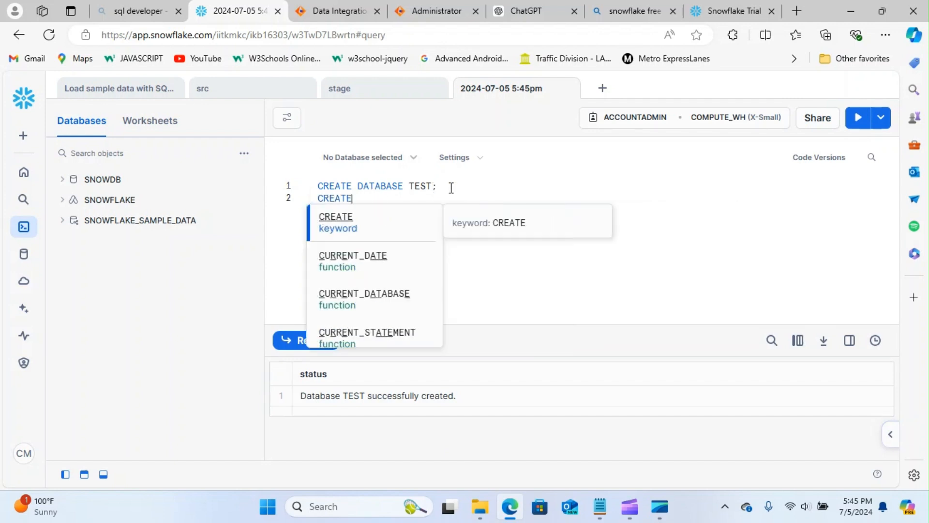
{"action": "type", "text": " SCHEMA "}
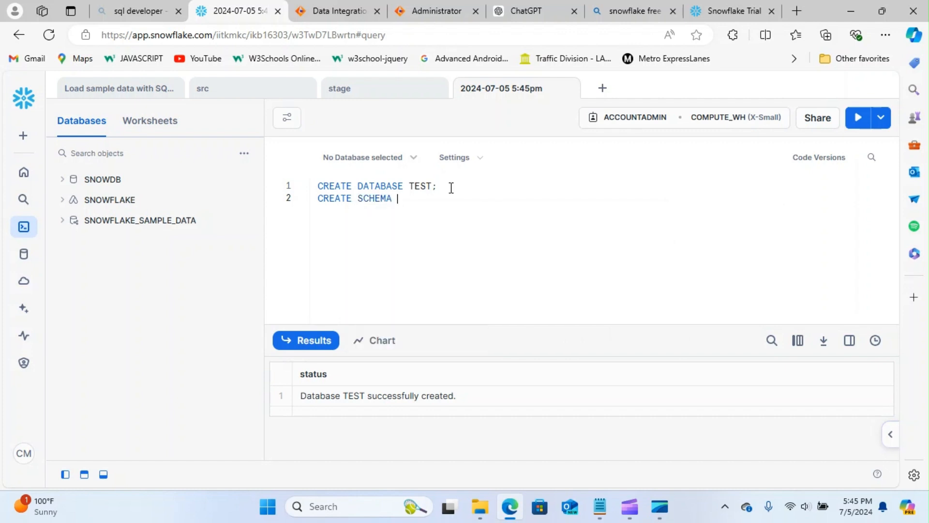
{"action": "type", "text": "TEST"}
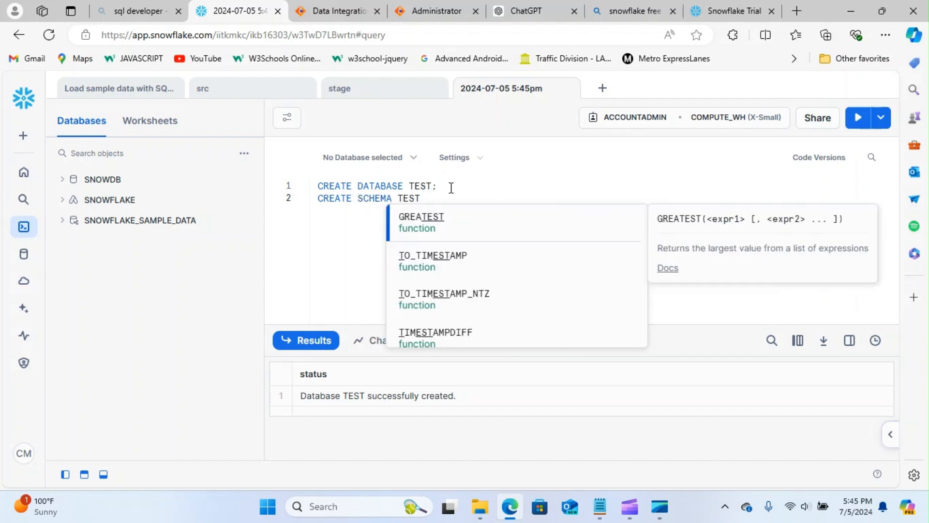
{"action": "type", "text": "_SCHEMA;"}
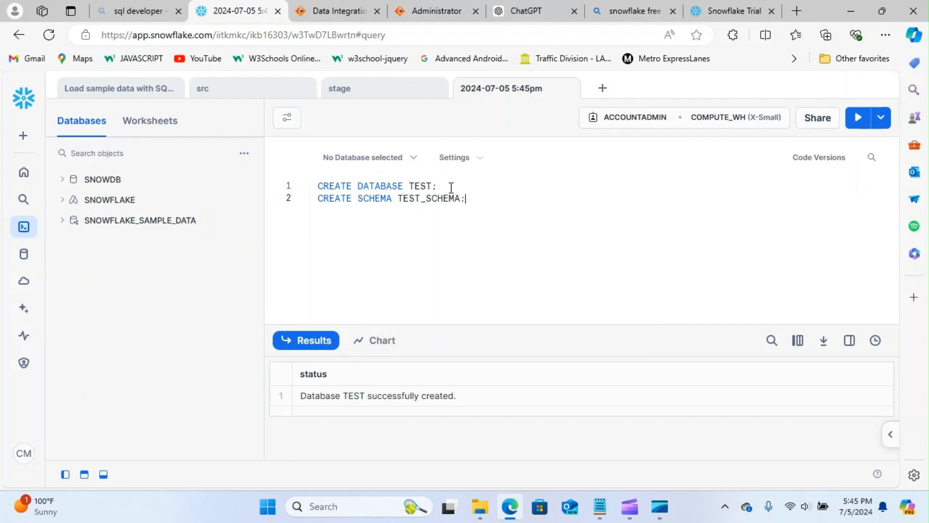
{"action": "left_click", "coordinate": [858, 119]}
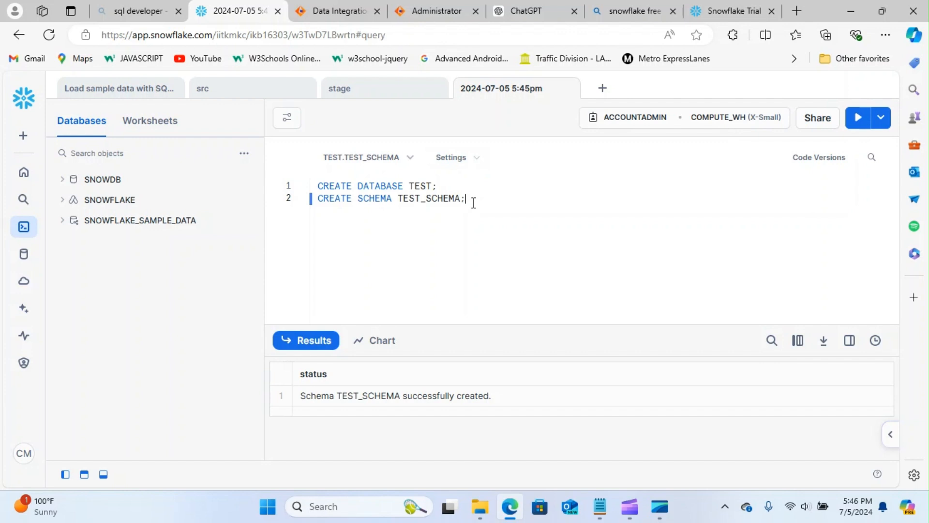
{"action": "key", "text": "Return"}
{"action": "key", "text": "Return"}
- Run CREATE TABLE TEST (ID INT, NAME VARCHAR(100)); in TEST_SCHEMA
{"action": "type", "text": "CREATE A"}
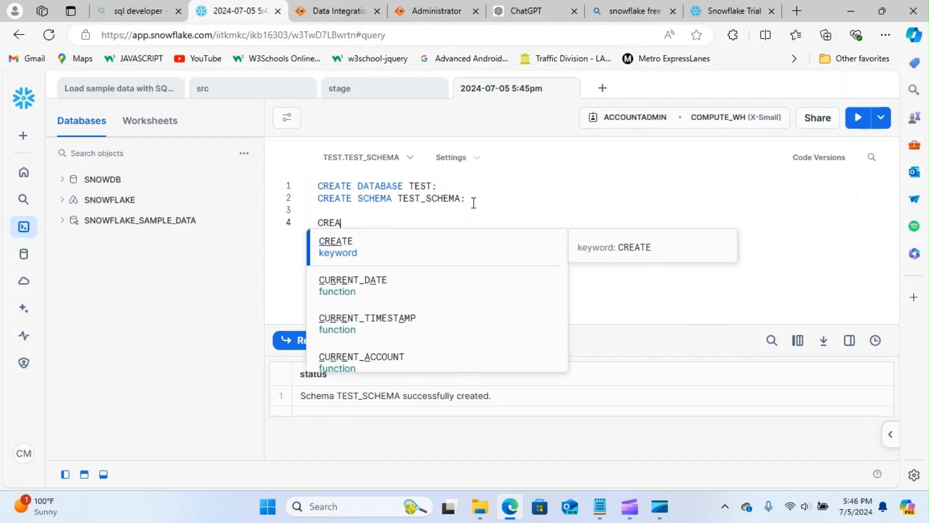
{"action": "key", "text": "BackSpace"}
{"action": "key", "text": "BackSpace"}
{"action": "type", "text": "TABL"}
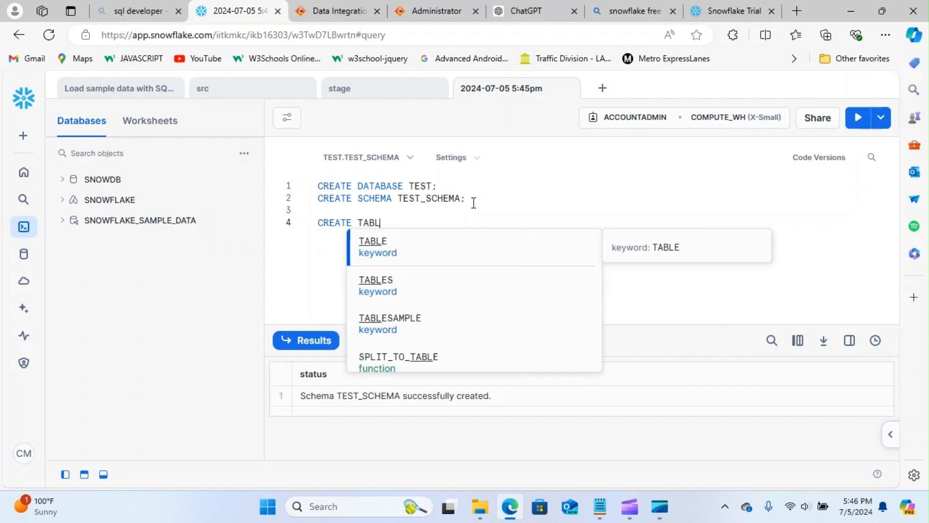
{"action": "type", "text": "E TEST ();"}
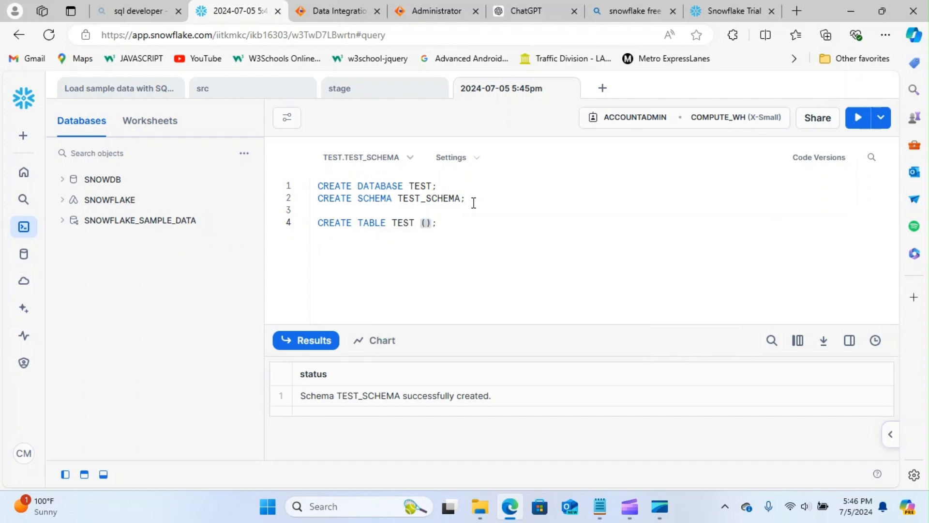
{"action": "type", "text": "ID, NAME"}
{"action": "left_click", "coordinate": [441, 222]}
{"action": "type", "text": "INT"}
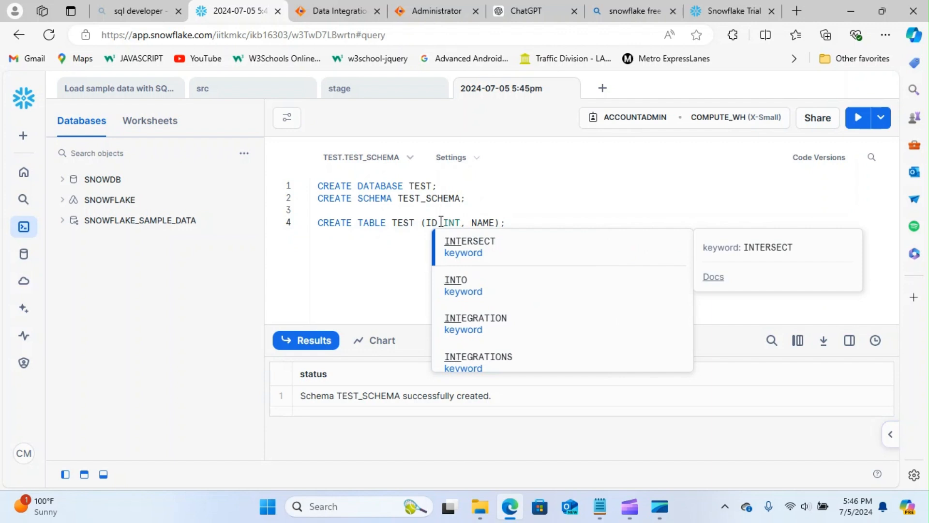
{"action": "key", "text": "Right"}
{"action": "key", "text": "Right"}
{"action": "key", "text": "Right"}
{"action": "key", "text": "Right"}
{"action": "key", "text": "Right"}
{"action": "key", "text": "Right"}
{"action": "key", "text": "Right"}
{"action": "type", "text": "VARCHA"}
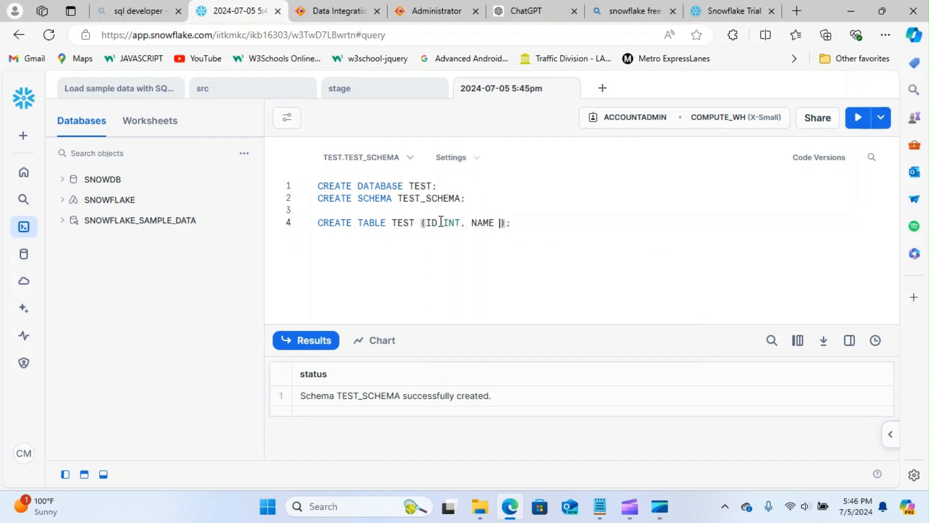
{"action": "type", "text": "R"}
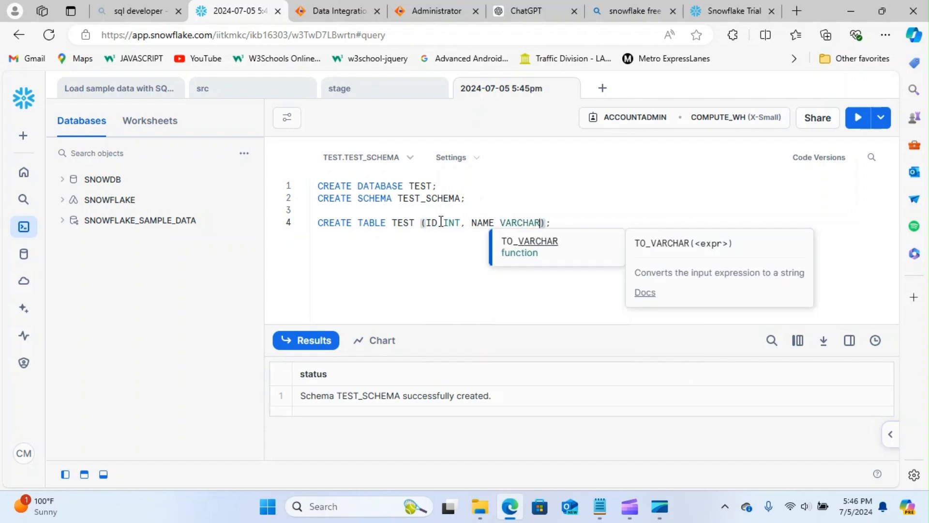
{"action": "type", "text": "(100"}
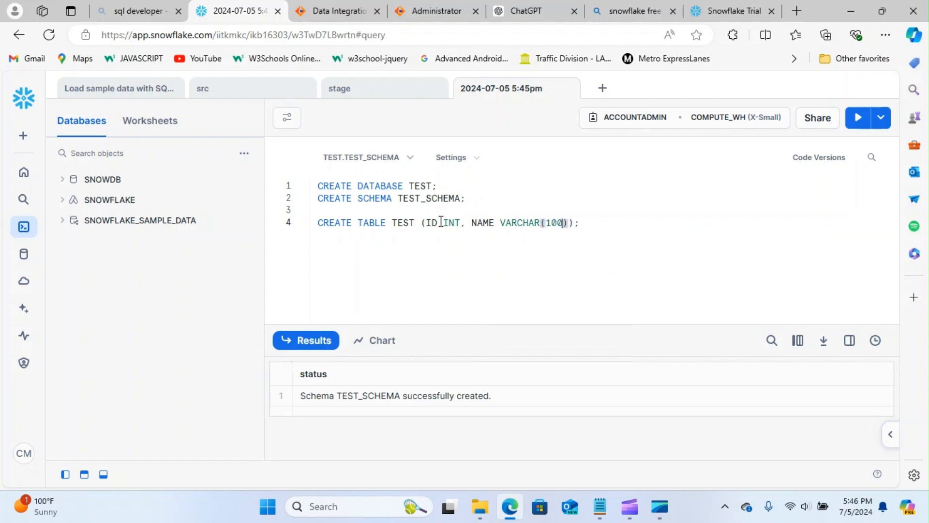
{"action": "key", "text": "End"}
{"action": "left_click", "coordinate": [858, 117]}
{"action": "key", "text": "Return"}
{"action": "key", "text": "Return"}
- Insert the row (1, 'jONES') into TEST, adding the missing VALUES keyword
{"action": "type", "text": "INSERT"}
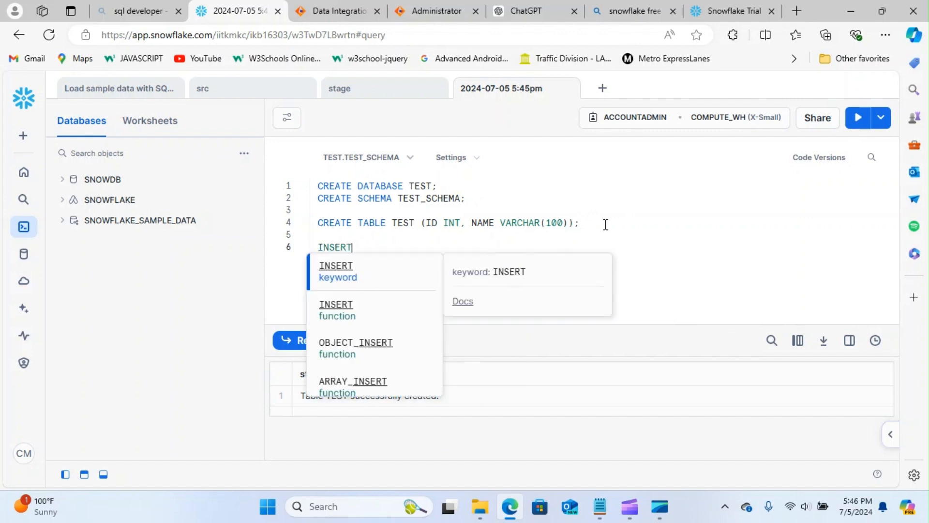
{"action": "type", "text": " INTO TEST "}
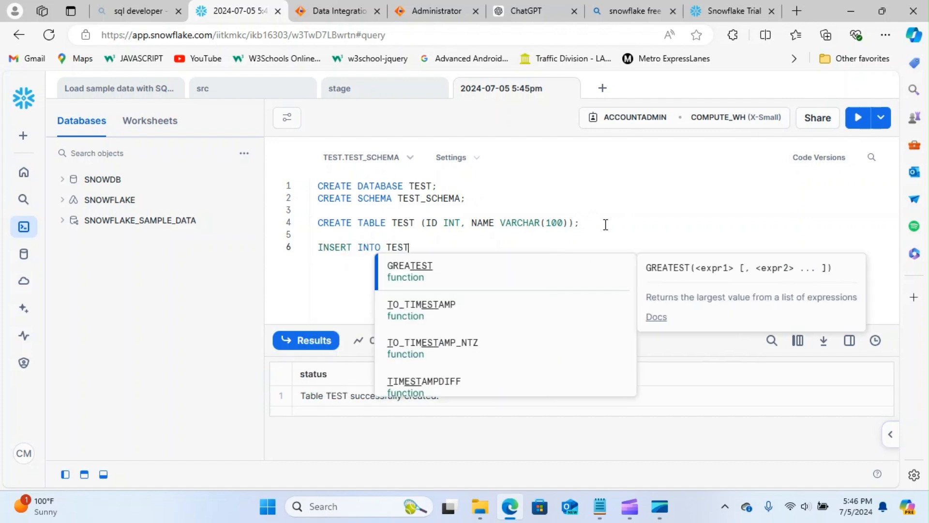
{"action": "type", "text": "();"}
{"action": "key", "text": "Left"}
{"action": "type", "text": "1, '"}
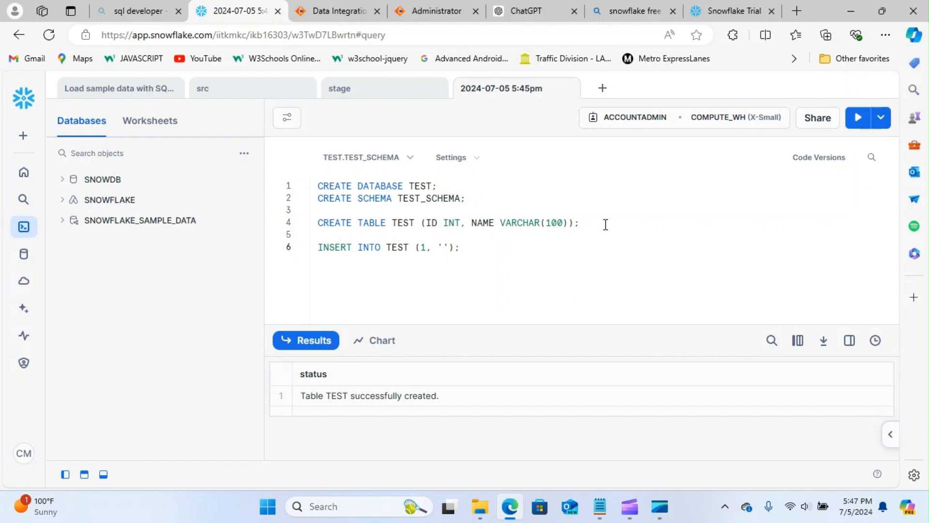
{"action": "type", "text": "jONES"}
{"action": "left_click", "coordinate": [856, 122]}
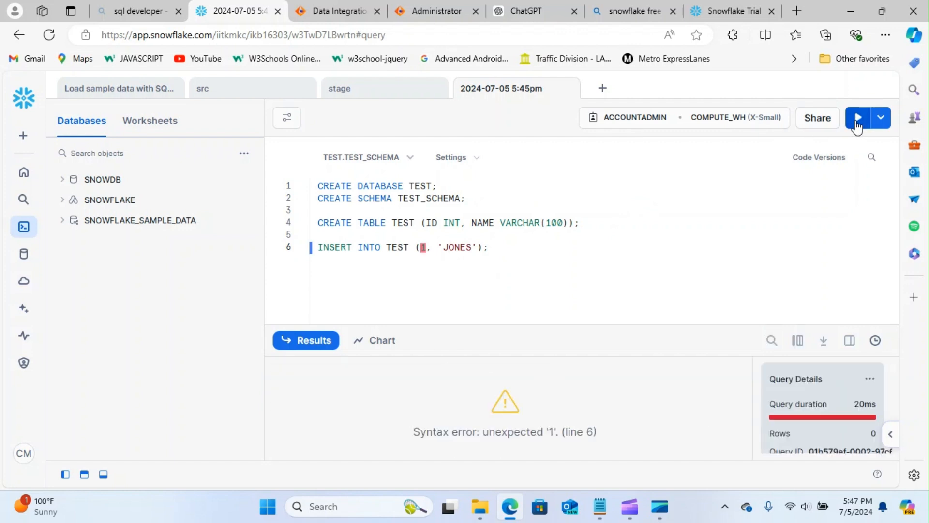
{"action": "left_click", "coordinate": [415, 247]}
{"action": "type", "text": "VALUES"}
{"action": "left_click", "coordinate": [570, 245]}
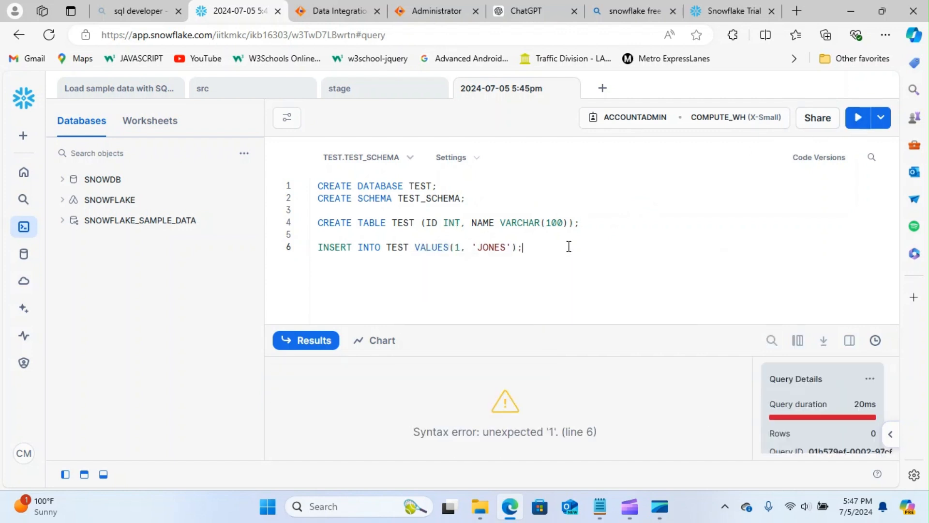
{"action": "left_click", "coordinate": [857, 117]}
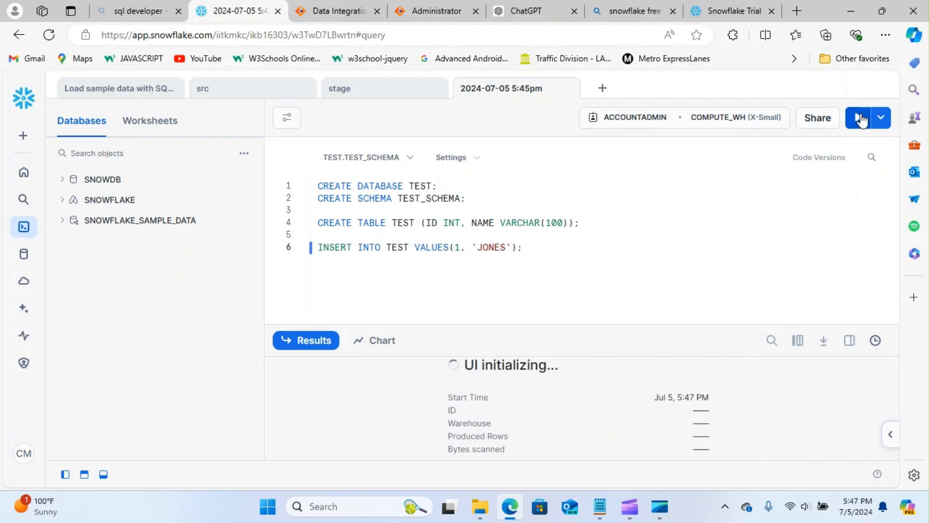
- Run SELECT * FROM TEST; to confirm the row, then return to Informatica
{"action": "left_click", "coordinate": [533, 246]}
{"action": "key", "text": "Return"}
{"action": "key", "text": "Return"}
{"action": "type", "text": "SELECT * FROM TEST;"}
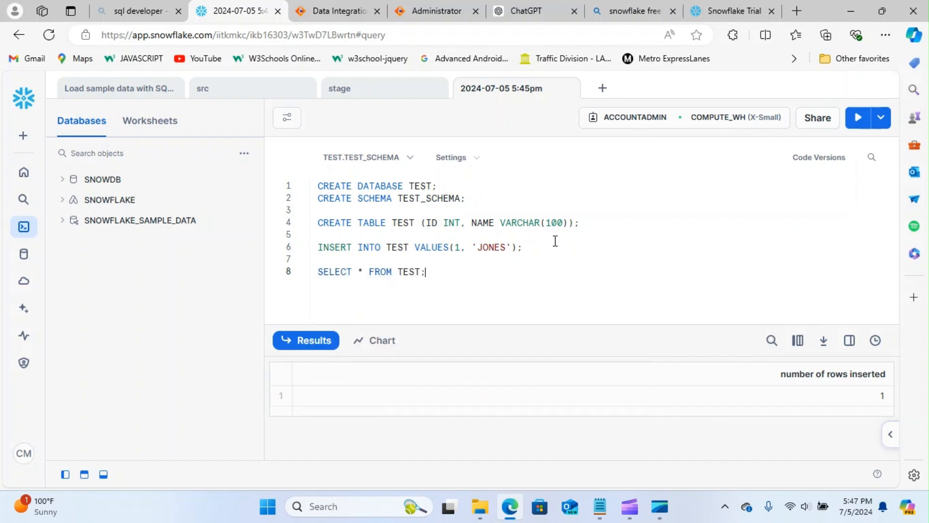
{"action": "left_click", "coordinate": [858, 117]}
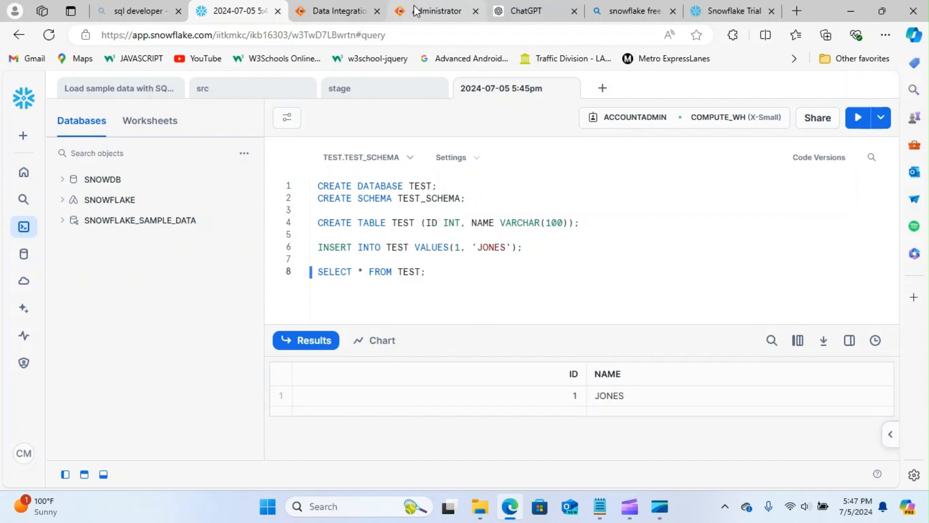
{"action": "left_click", "coordinate": [429, 15]}
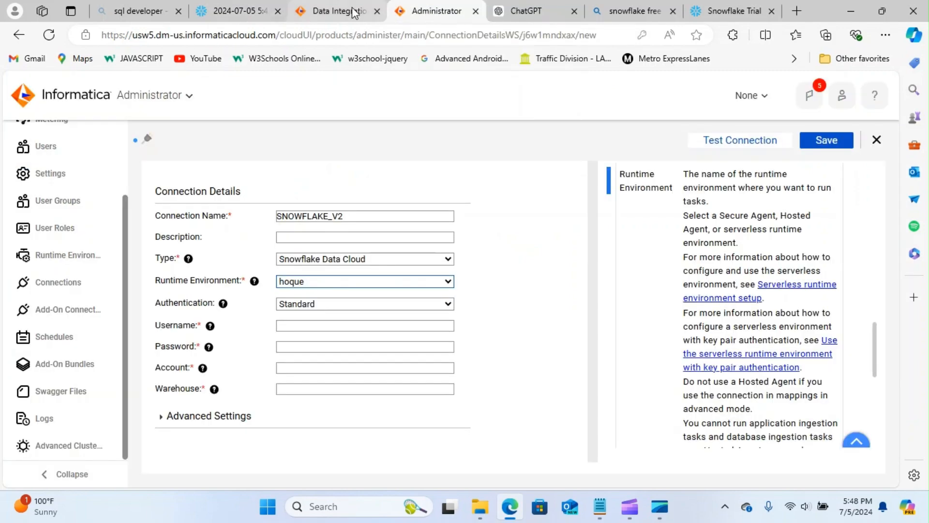
- Open the Administrator service from Data Integration's list of services
{"action": "left_click", "coordinate": [355, 12]}
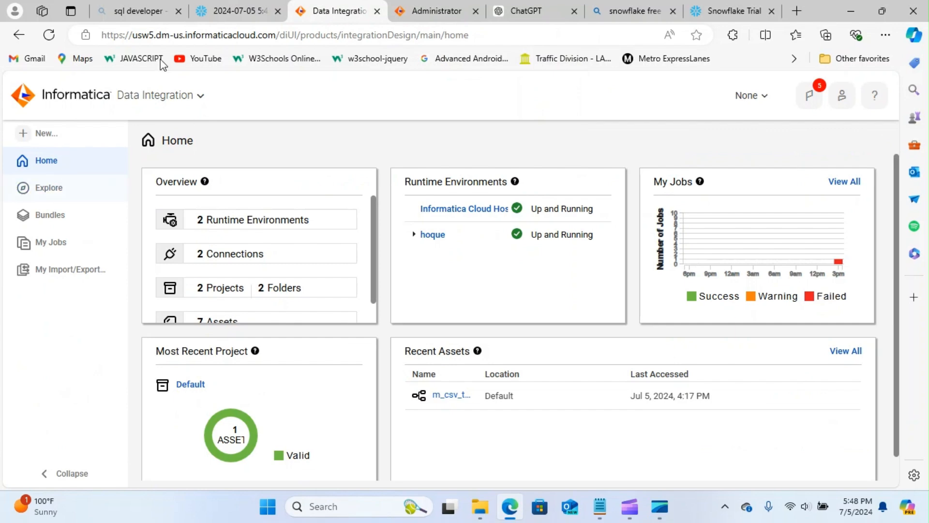
{"action": "left_click", "coordinate": [200, 97]}
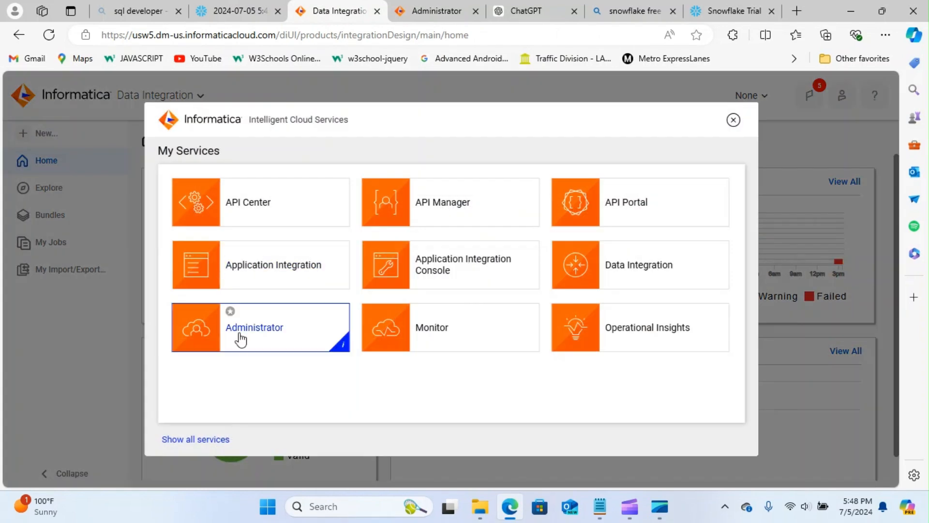
{"action": "left_click", "coordinate": [239, 334]}
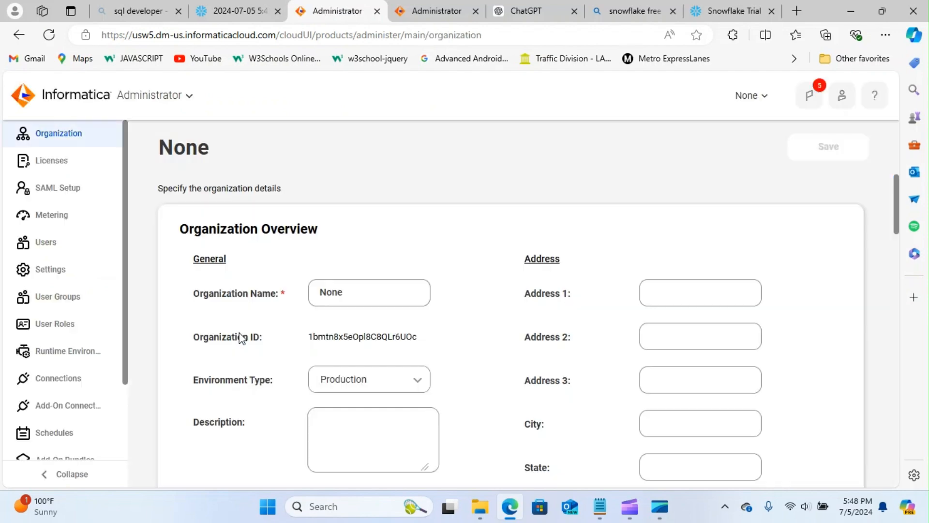
{"action": "left_click_drag", "start_coordinate": [125, 234], "coordinate": [131, 327]}
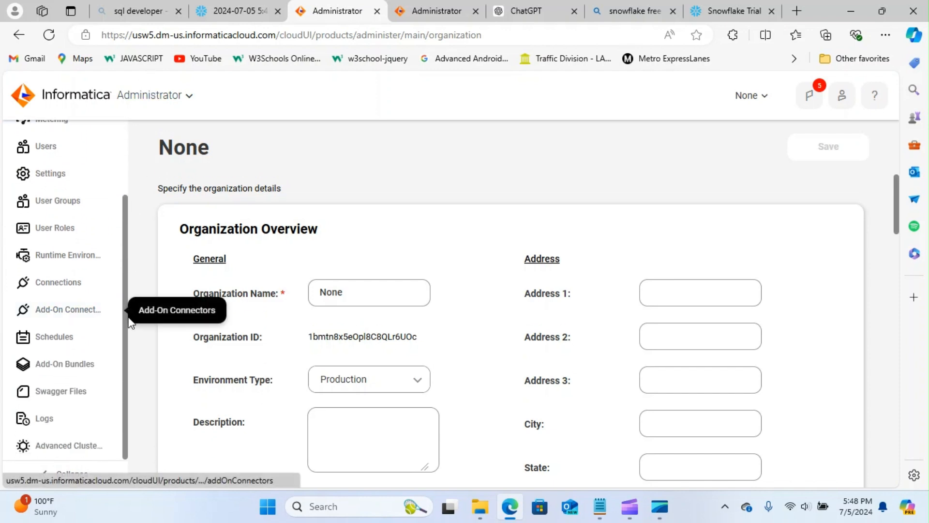
- Filter the Add-On Connectors by 'SN', then open the Connections list
{"action": "left_click", "coordinate": [68, 315]}
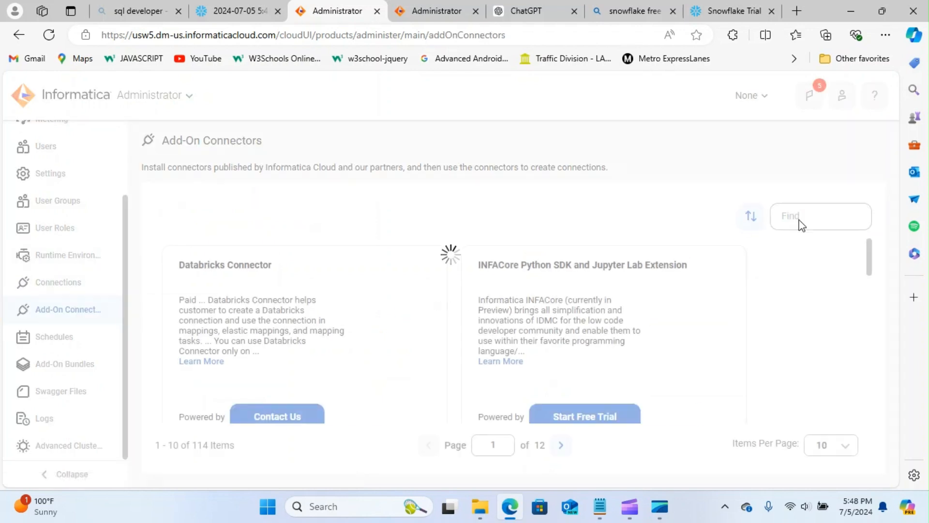
{"action": "type", "text": "SN"}
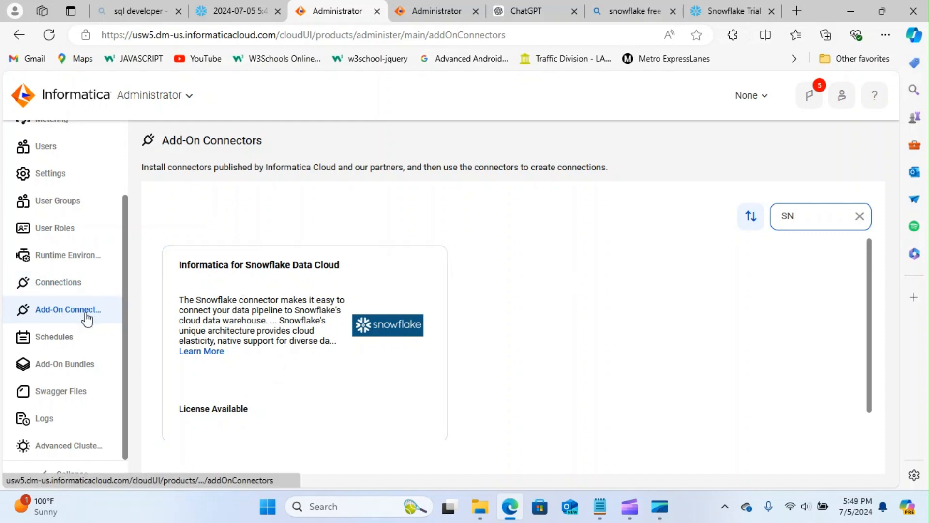
{"action": "left_click", "coordinate": [68, 282]}
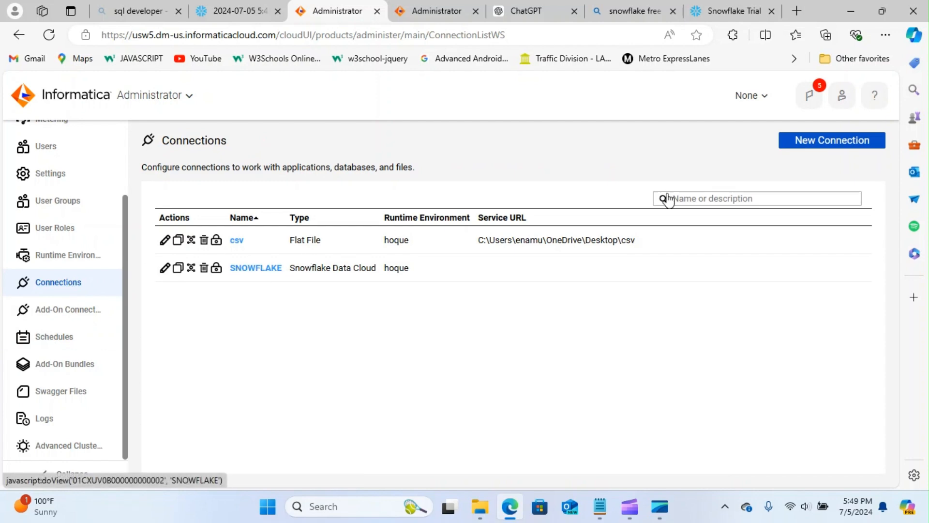
- Create connection SNOW2 with type Snowflake Data Cloud on the hoque runtime environment
{"action": "left_click", "coordinate": [815, 141]}
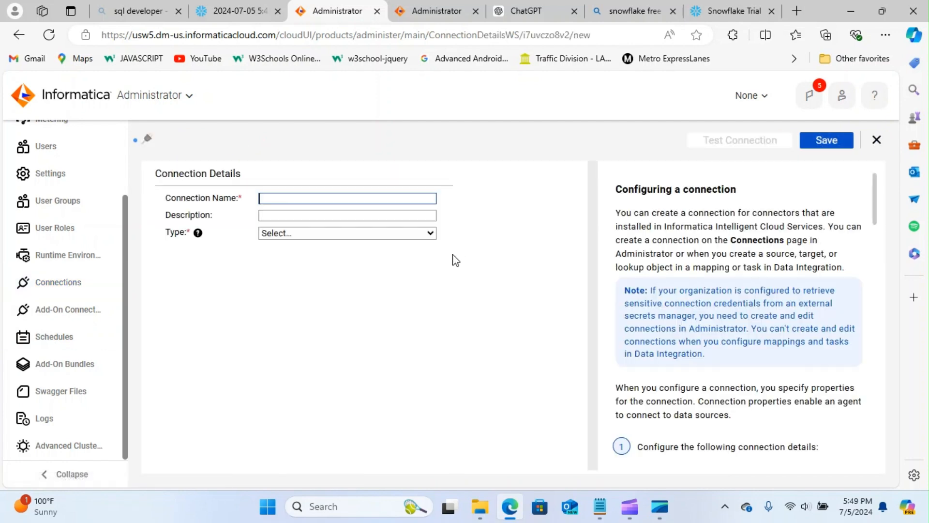
{"action": "type", "text": "SNOW2"}
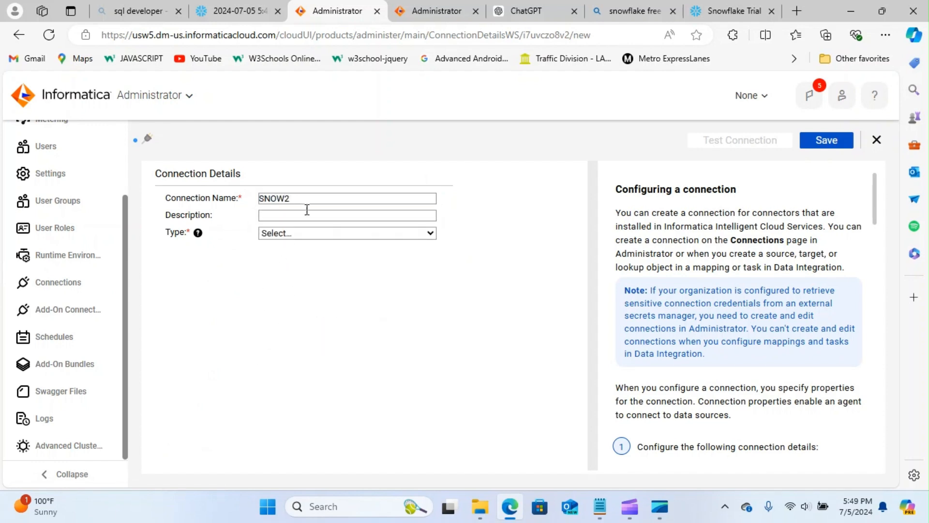
{"action": "left_click", "coordinate": [430, 233]}
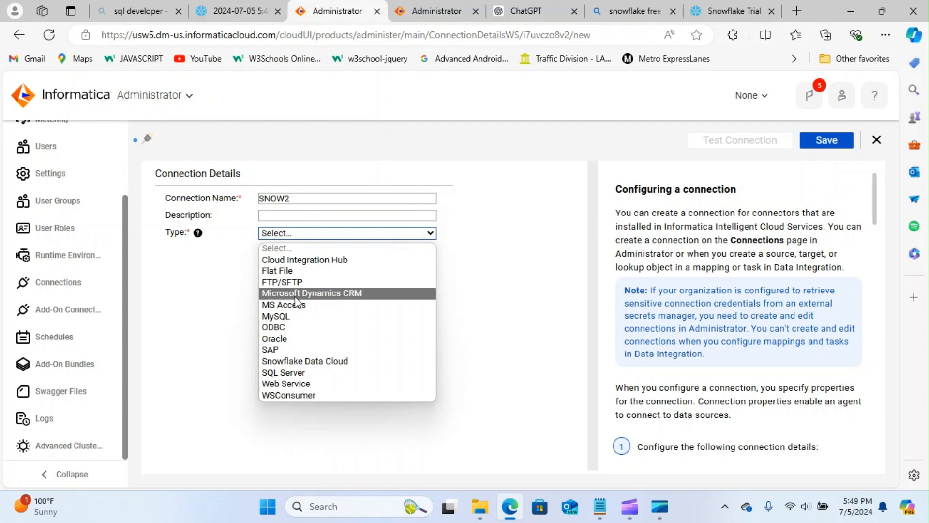
{"action": "left_click", "coordinate": [291, 362]}
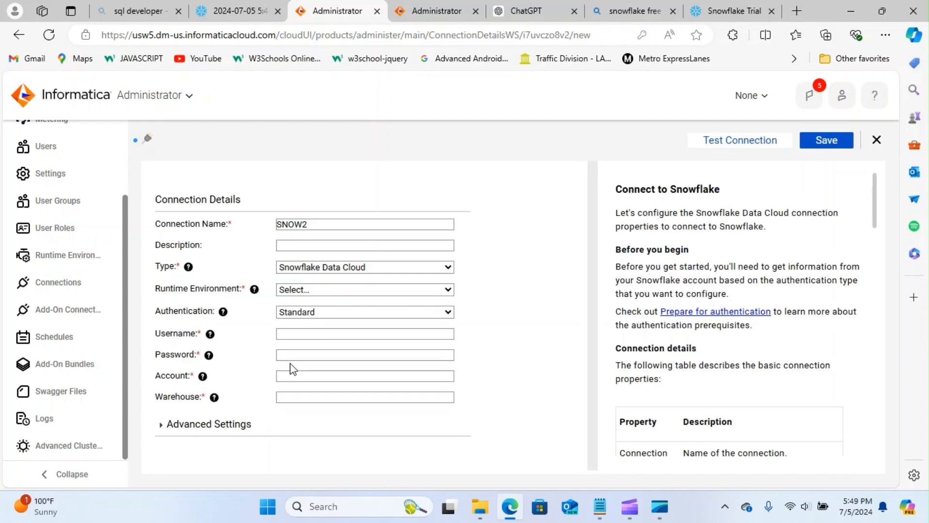
{"action": "left_click", "coordinate": [449, 289]}
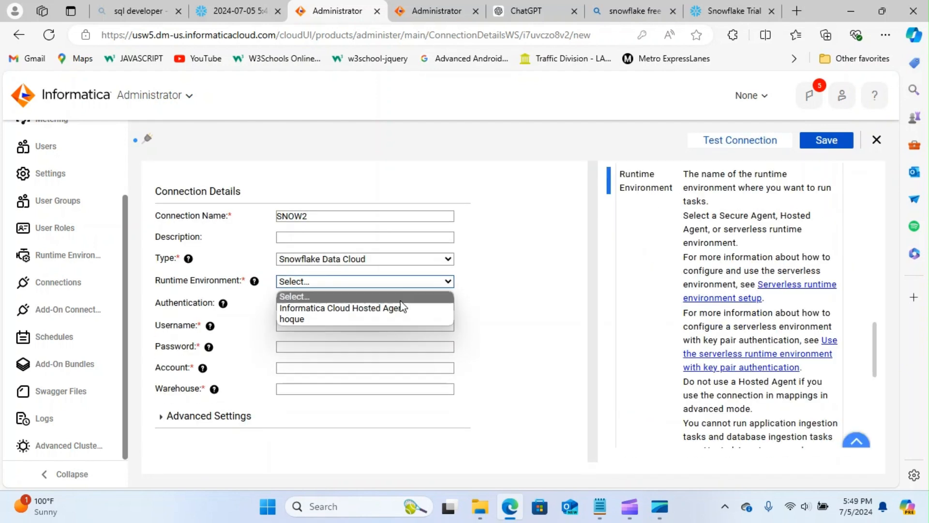
{"action": "left_click", "coordinate": [319, 320]}
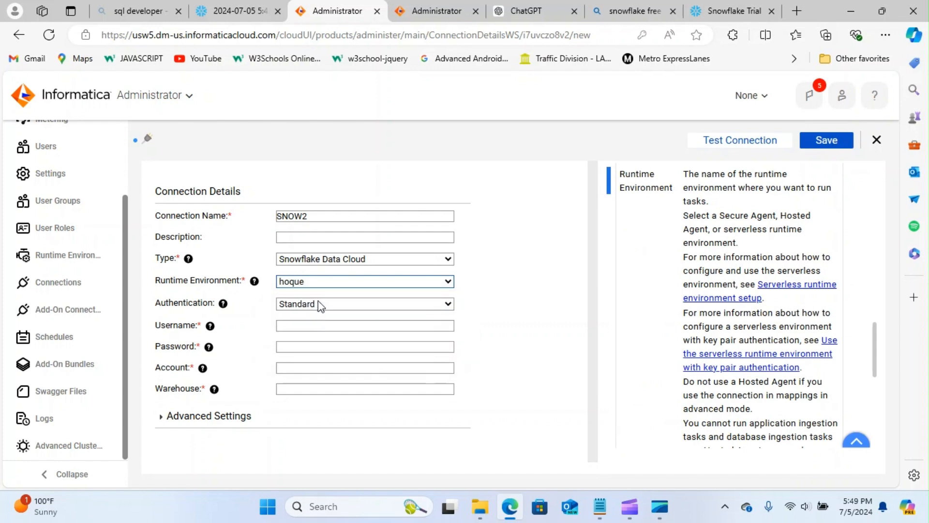
{"action": "left_click", "coordinate": [350, 325]}
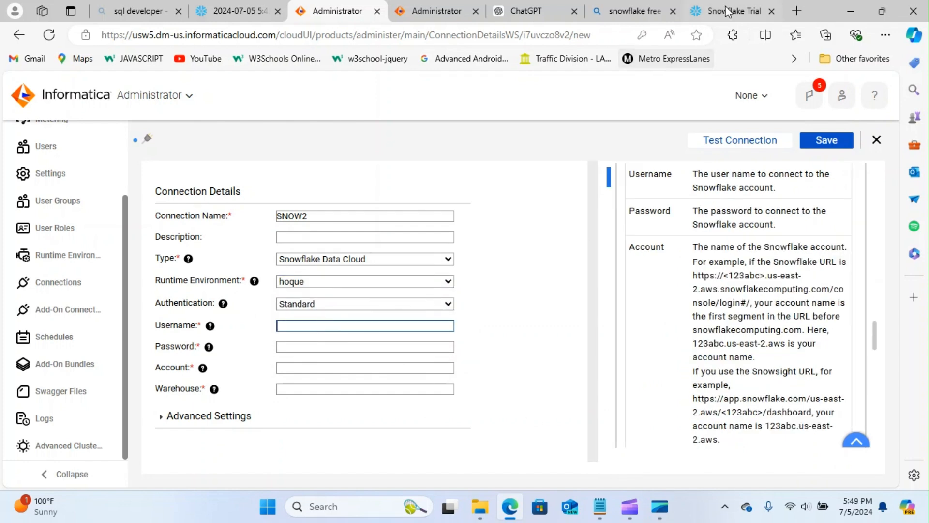
{"action": "left_click", "coordinate": [726, 10]}
- Copy the Snowflake account URL from the user menu's account details
{"action": "left_click", "coordinate": [260, 11]}
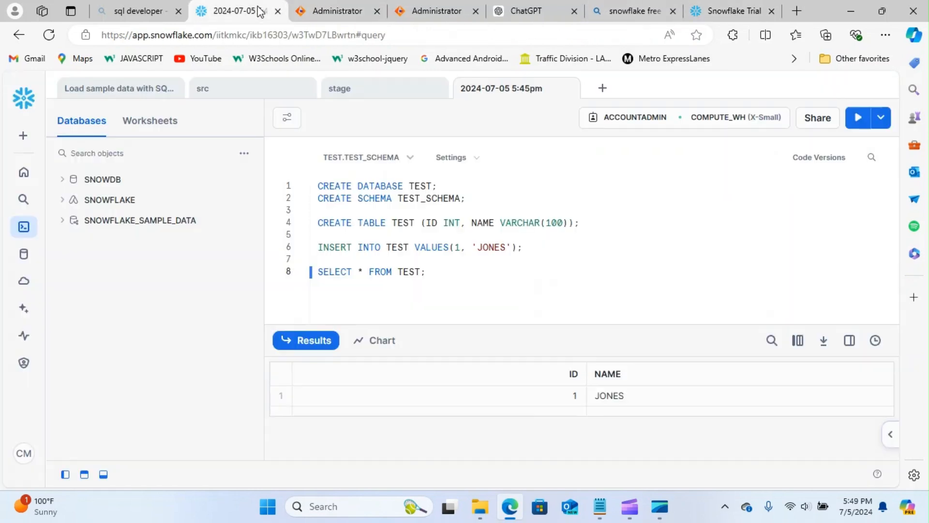
{"action": "left_click", "coordinate": [21, 334]}
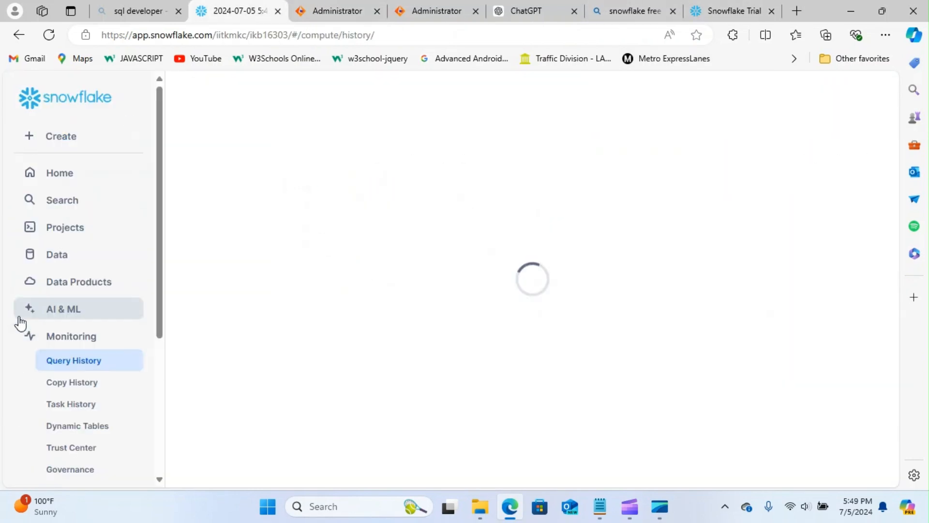
{"action": "left_click_drag", "start_coordinate": [159, 278], "coordinate": [160, 420]}
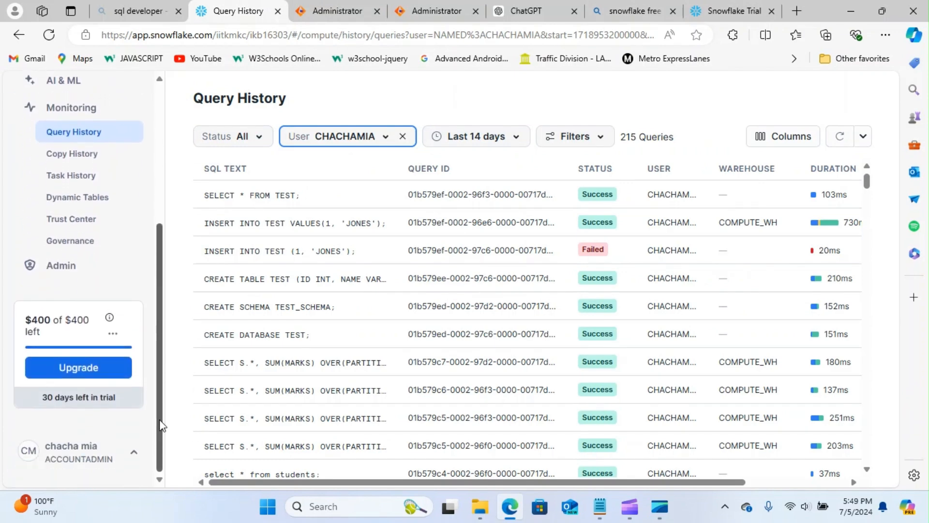
{"action": "left_click", "coordinate": [30, 457]}
{"action": "mouse_move", "coordinate": [75, 240]}
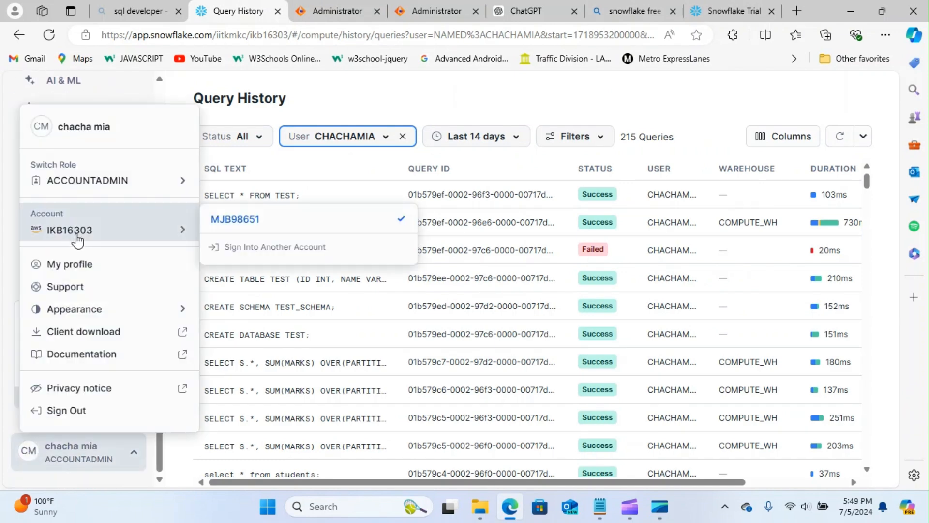
{"action": "mouse_move", "coordinate": [334, 228]}
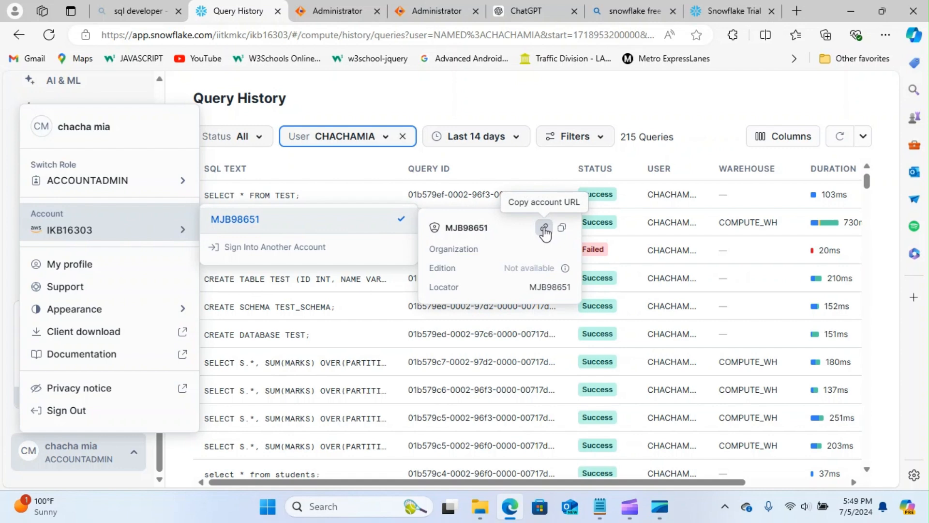
{"action": "left_click", "coordinate": [545, 228]}
{"action": "left_click", "coordinate": [602, 516]}
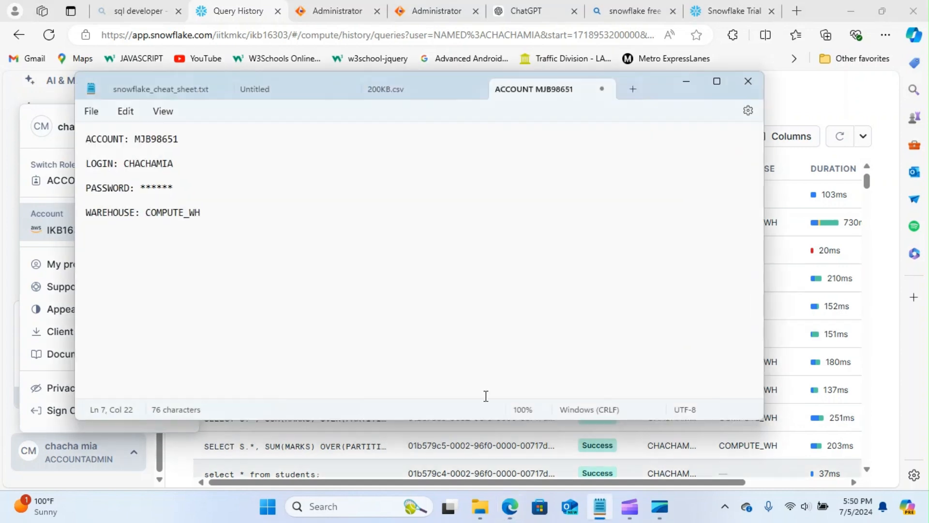
{"action": "left_click", "coordinate": [236, 140]}
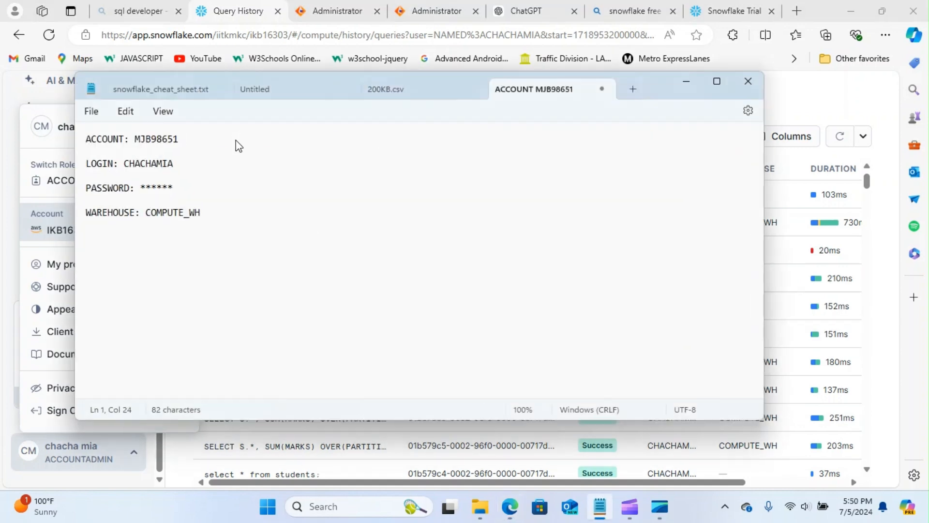
{"action": "type", "text": "https://mjb98651.snowflakecomputing.com"}
{"action": "left_click_drag", "start_coordinate": [256, 139], "coordinate": [387, 139]}
{"action": "key", "text": "BackSpace"}
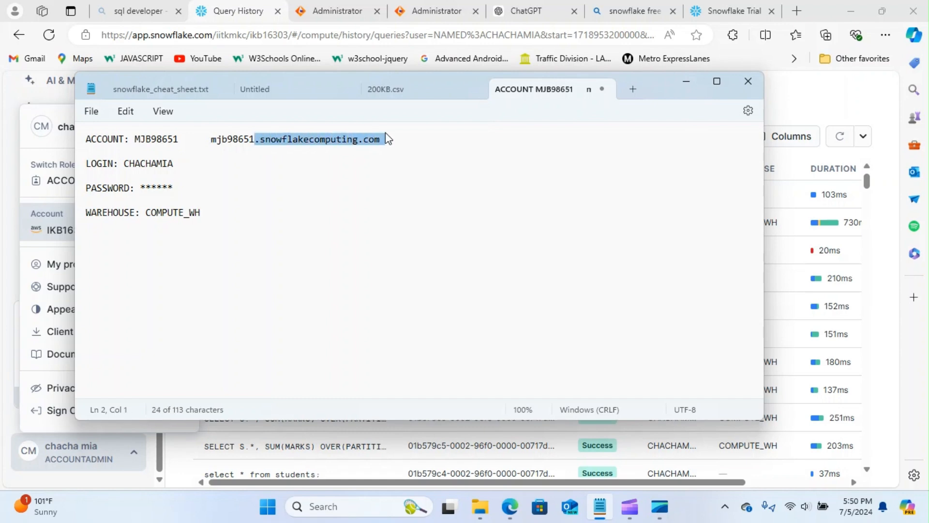
{"action": "key", "text": "BackSpace"}
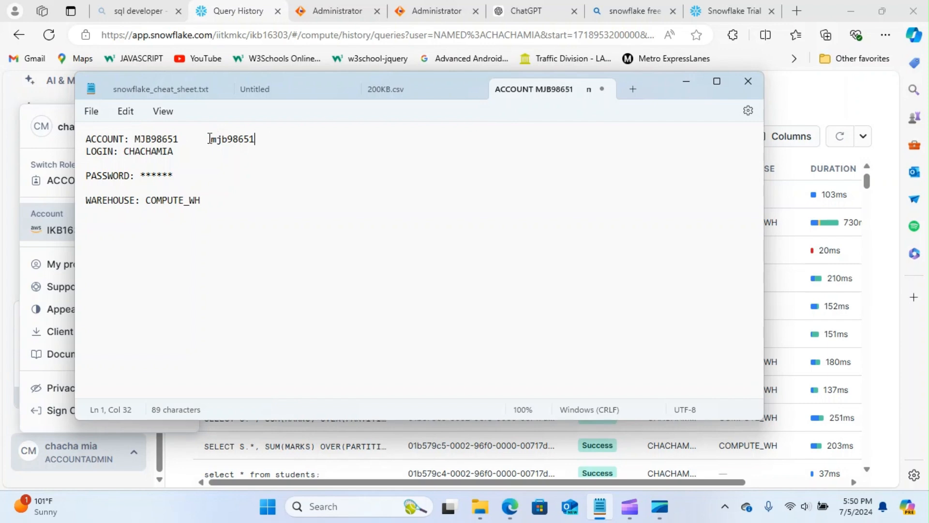
- Delete the leftover identifier so LOGIN sits on the line below ACCOUNT
{"action": "left_click_drag", "start_coordinate": [210, 139], "coordinate": [300, 141]}
{"action": "key", "text": "BackSpace"}
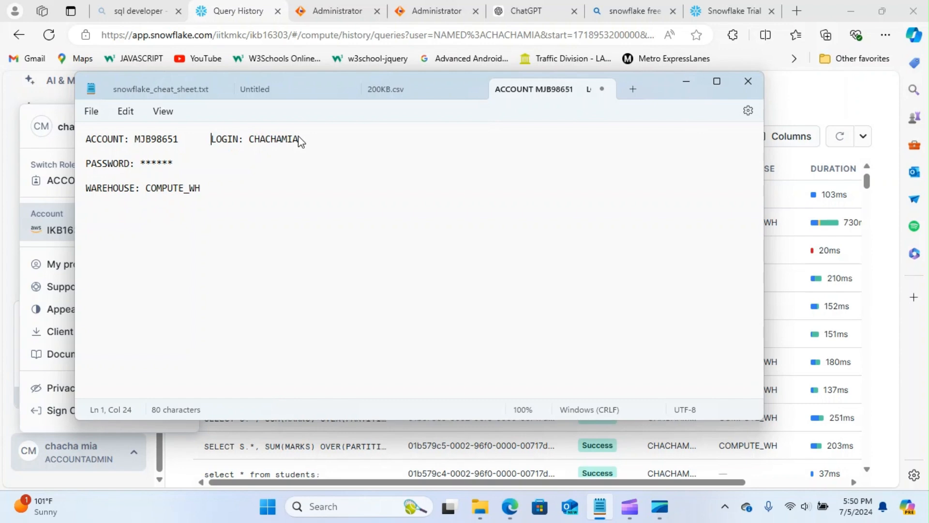
{"action": "key", "text": "Return"}
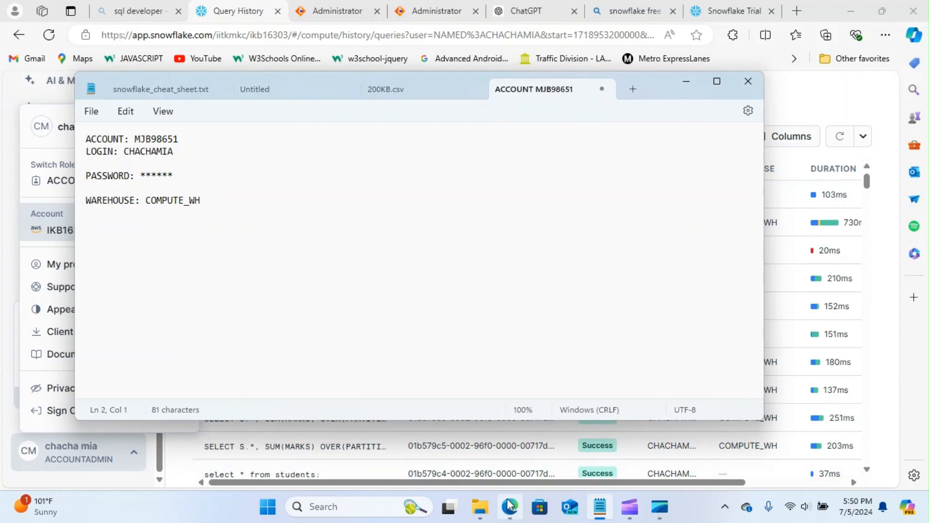
{"action": "left_click", "coordinate": [238, 13]}
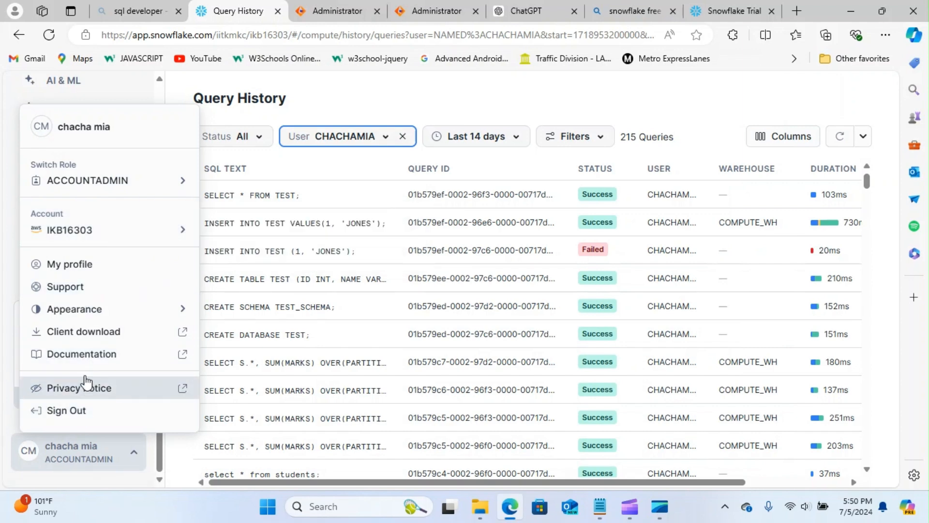
- Copy the username from the Snowflake profile into the note's LOGIN line
{"action": "left_click", "coordinate": [99, 267]}
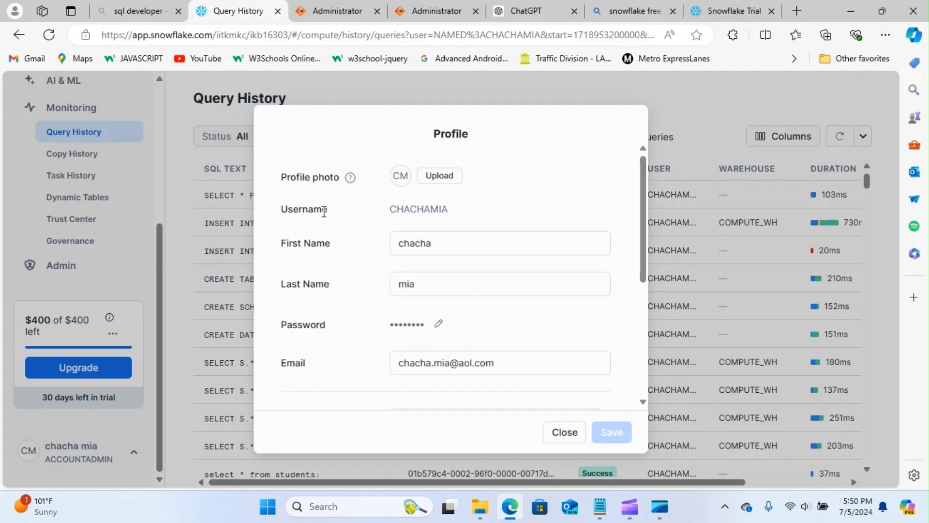
{"action": "left_click_drag", "start_coordinate": [393, 208], "coordinate": [450, 213]}
{"action": "key", "text": "ctrl+c"}
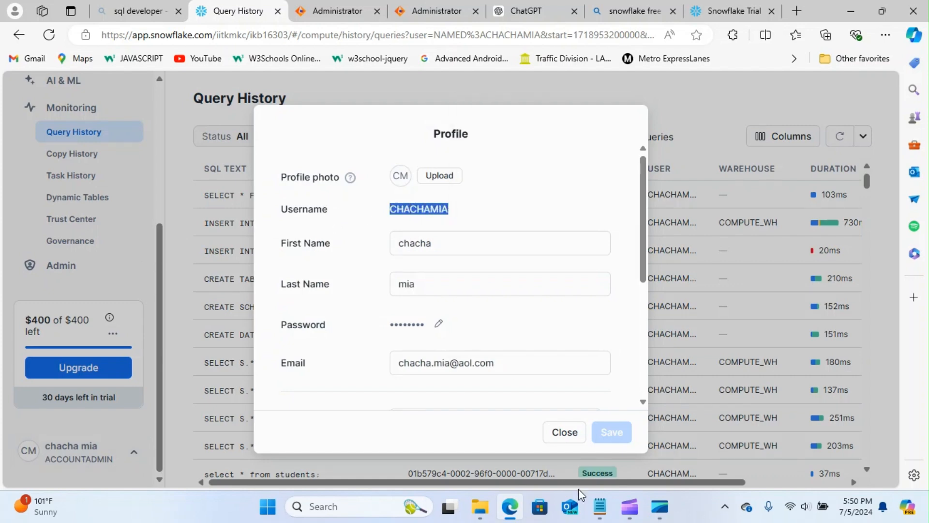
{"action": "left_click", "coordinate": [601, 507]}
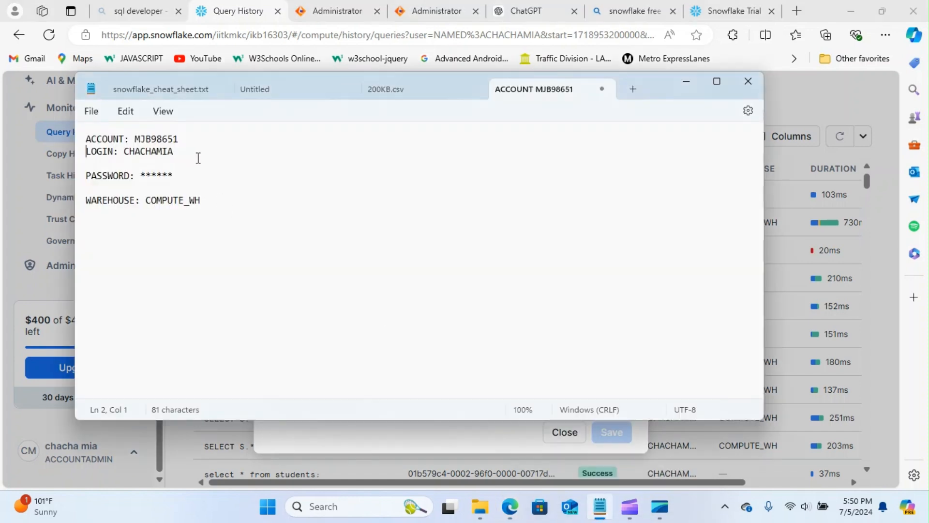
{"action": "key", "text": "ctrl+v"}
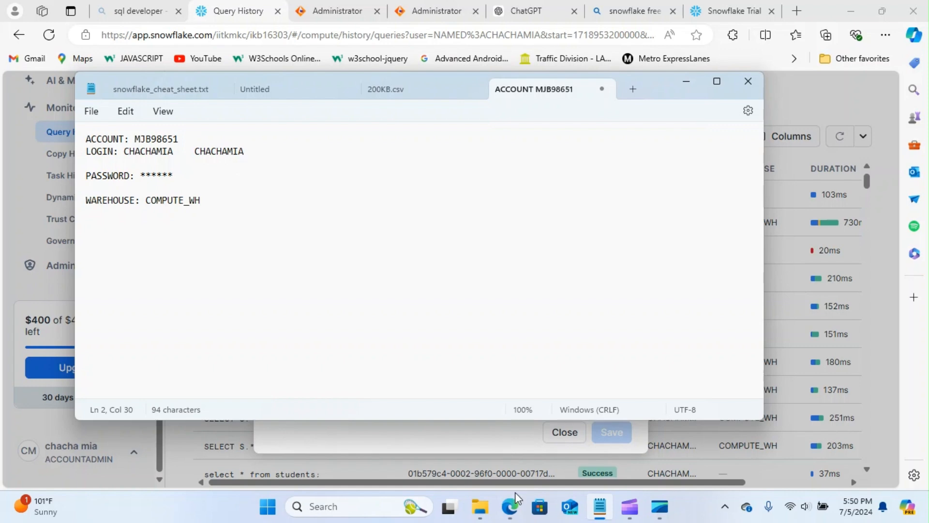
- Close the Snowflake profile, check the warehouse name in the note, and return to Informatica
{"action": "left_click", "coordinate": [510, 506]}
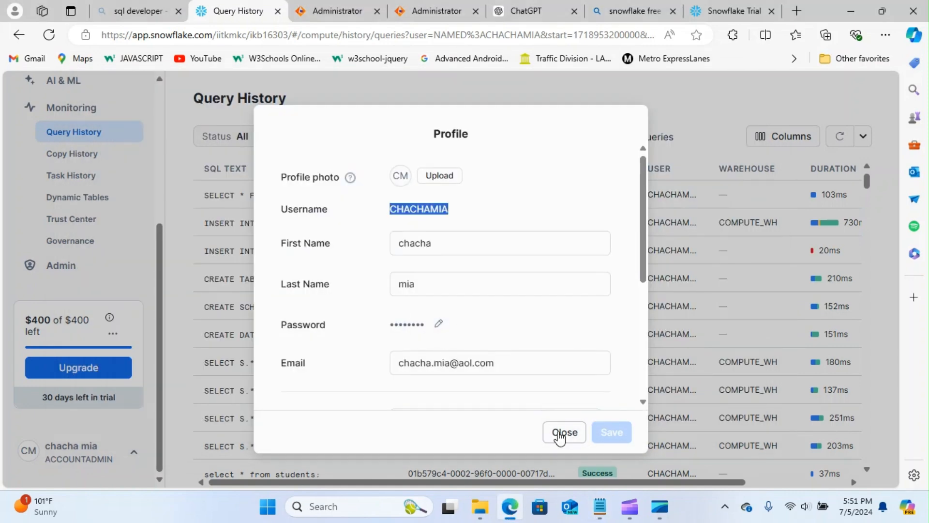
{"action": "left_click", "coordinate": [559, 435]}
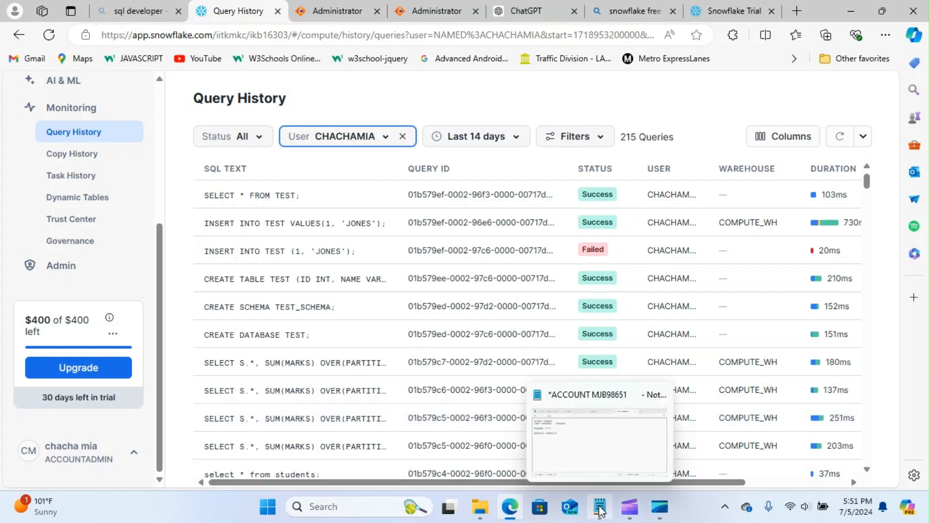
{"action": "left_click", "coordinate": [600, 506]}
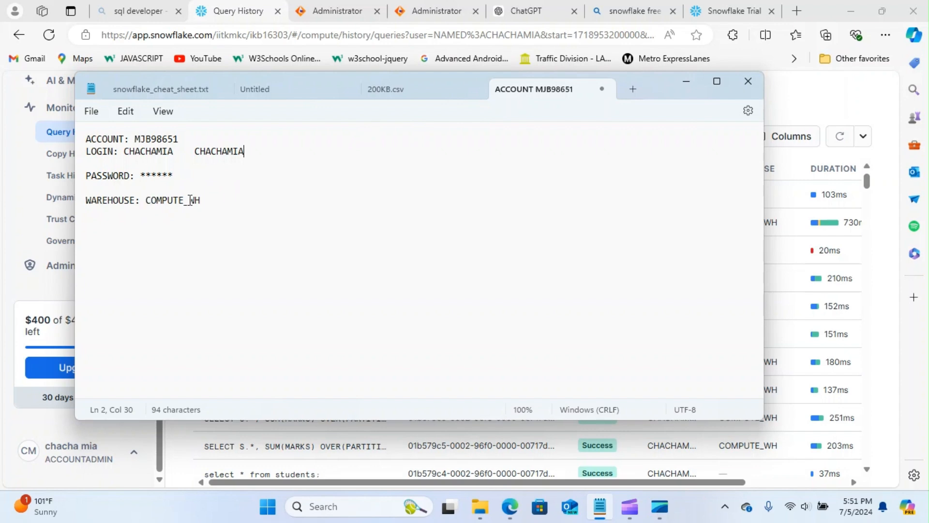
{"action": "left_click_drag", "start_coordinate": [208, 200], "coordinate": [151, 205]}
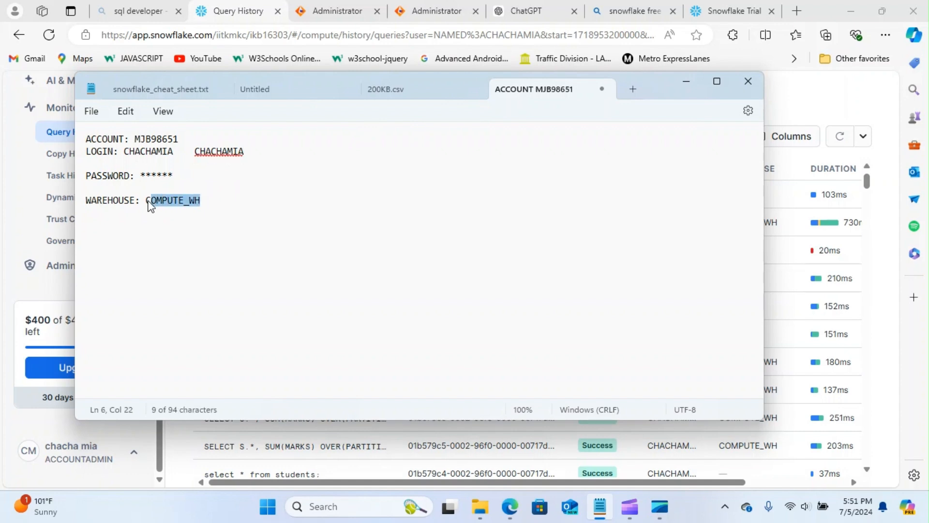
{"action": "left_click", "coordinate": [201, 205]}
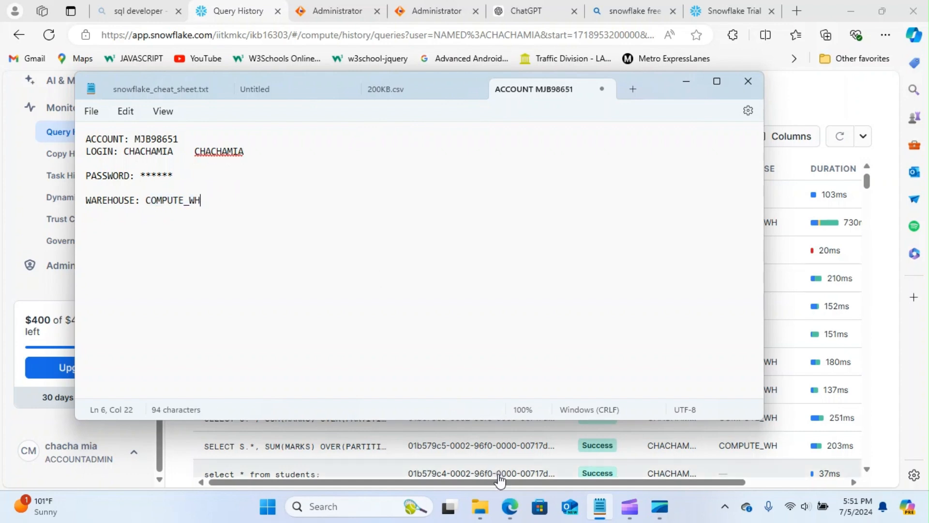
{"action": "mouse_move", "coordinate": [510, 506]}
{"action": "left_click", "coordinate": [341, 16]}
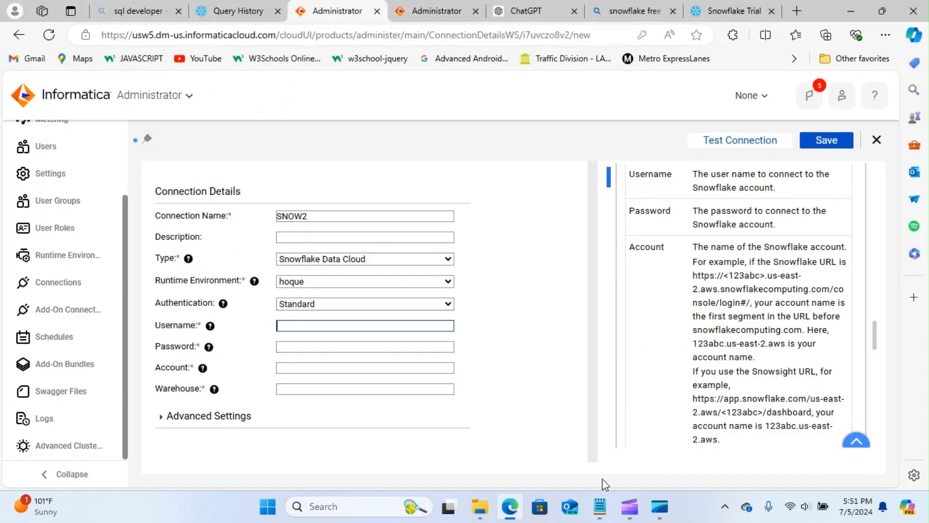
- Paste the Snowflake login username from the note and let Edge autofill the password
{"action": "left_click", "coordinate": [600, 506]}
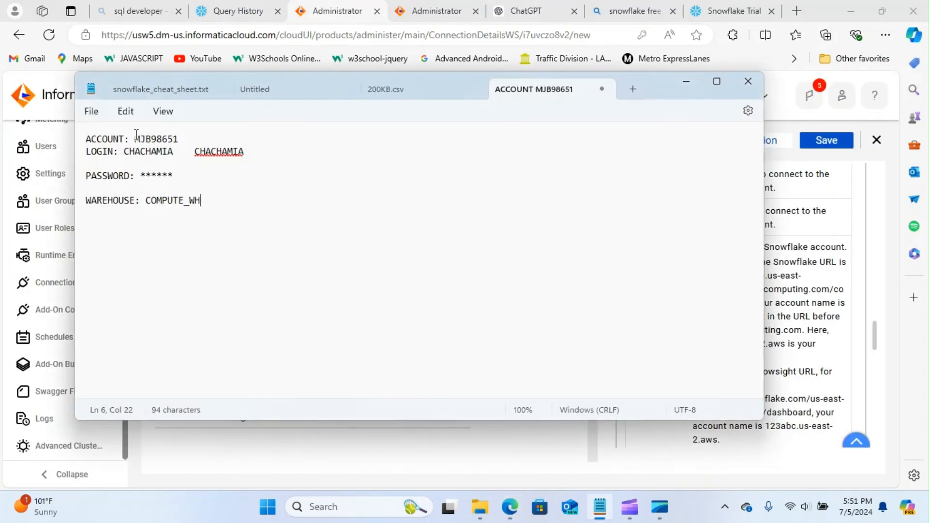
{"action": "left_click_drag", "start_coordinate": [124, 152], "coordinate": [174, 155]}
{"action": "key", "text": "ctrl+c"}
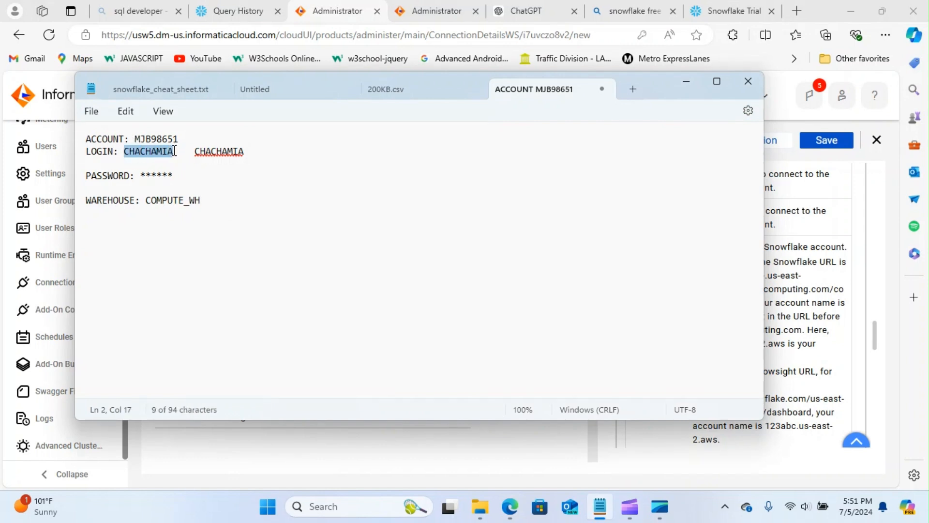
{"action": "left_click", "coordinate": [600, 506]}
{"action": "key", "text": "ctrl+v"}
{"action": "left_click", "coordinate": [295, 347]}
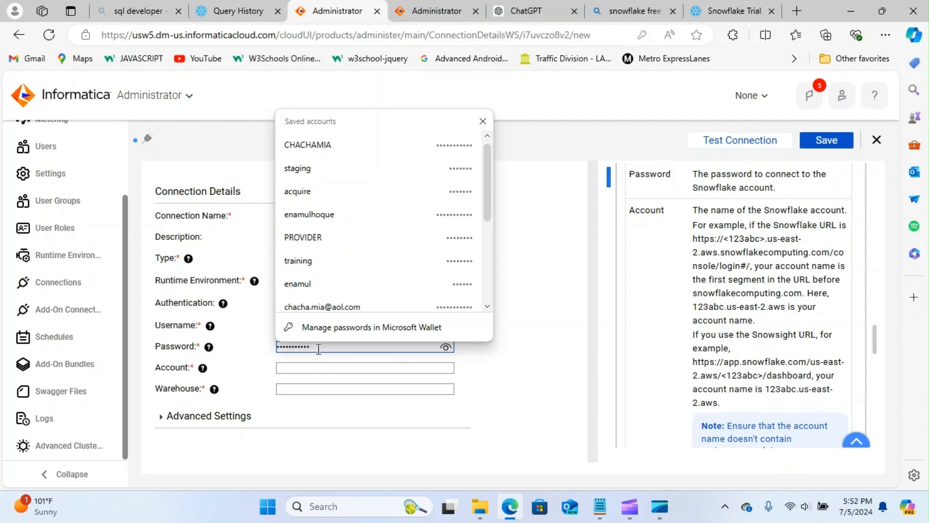
{"action": "left_click", "coordinate": [549, 389]}
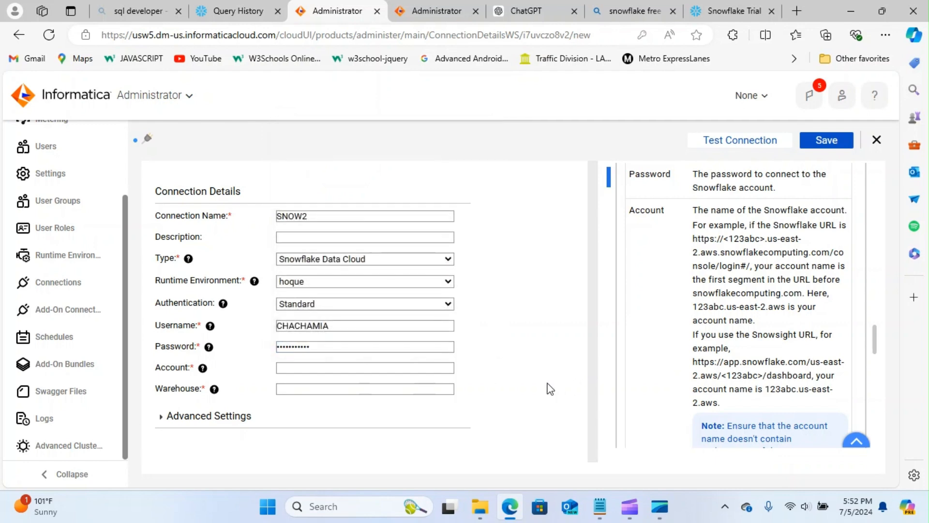
{"action": "left_click", "coordinate": [295, 368]}
- Paste the account identifier and the warehouse COMPUTE_WH from the note into the form
{"action": "left_click", "coordinate": [600, 507]}
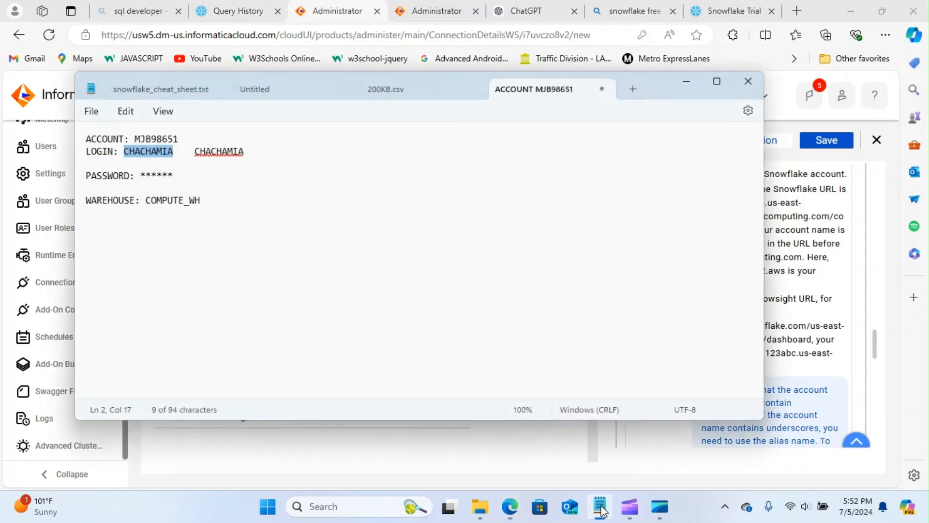
{"action": "left_click_drag", "start_coordinate": [135, 139], "coordinate": [184, 144]}
{"action": "key", "text": "ctrl+c"}
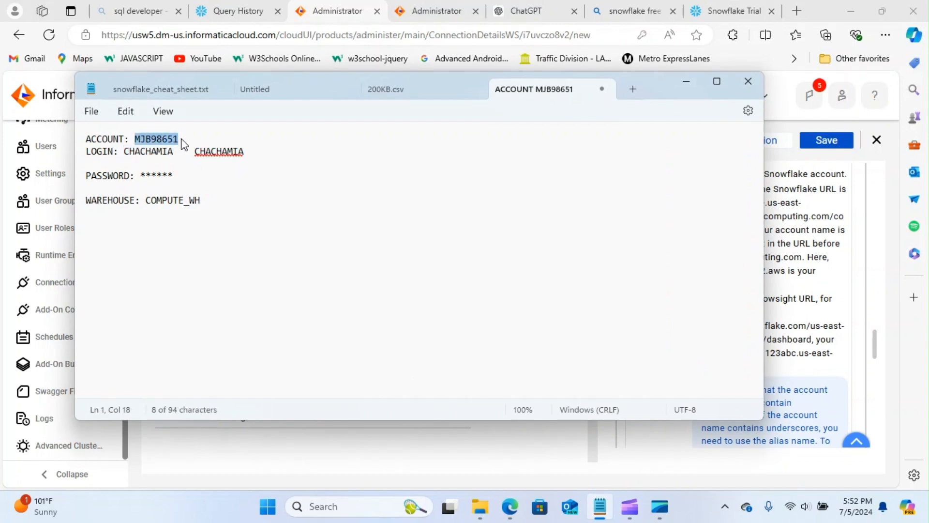
{"action": "left_click", "coordinate": [600, 507]}
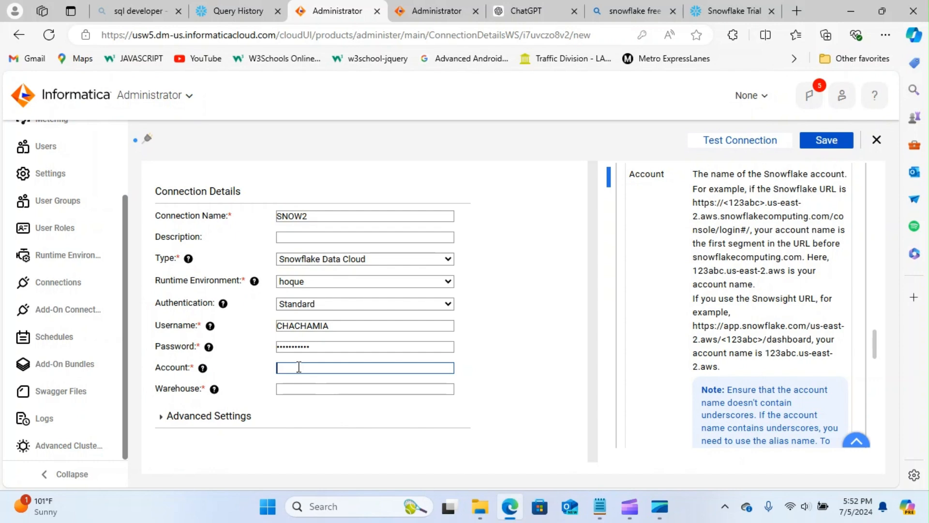
{"action": "key", "text": "ctrl+v"}
{"action": "left_click", "coordinate": [296, 389]}
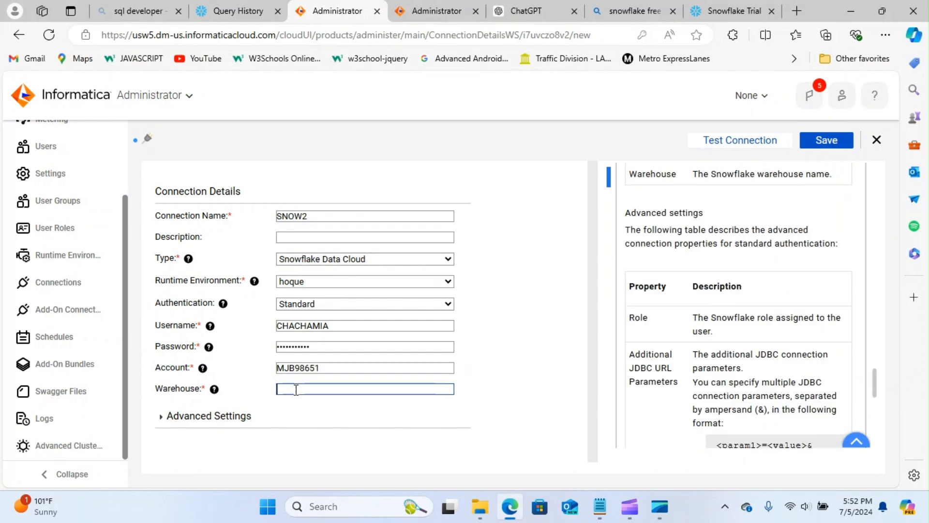
{"action": "left_click", "coordinate": [599, 507]}
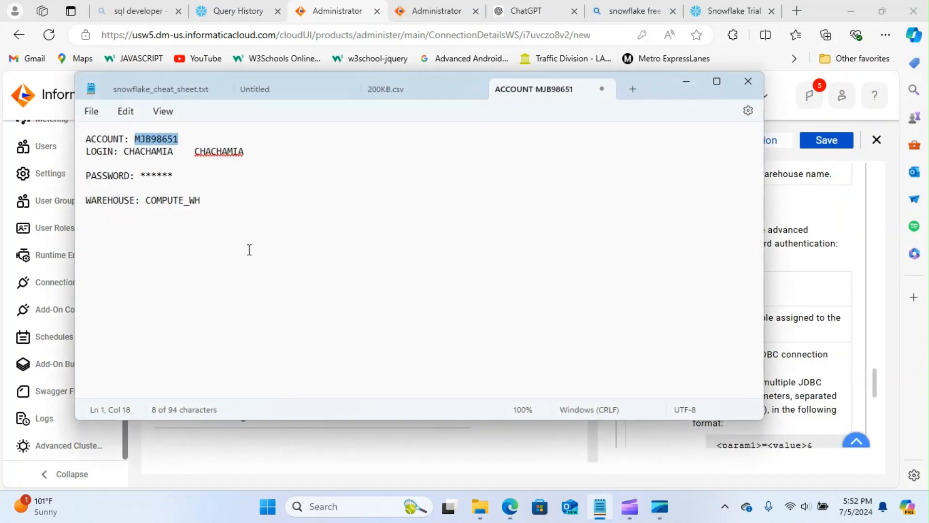
{"action": "left_click_drag", "start_coordinate": [148, 200], "coordinate": [214, 205]}
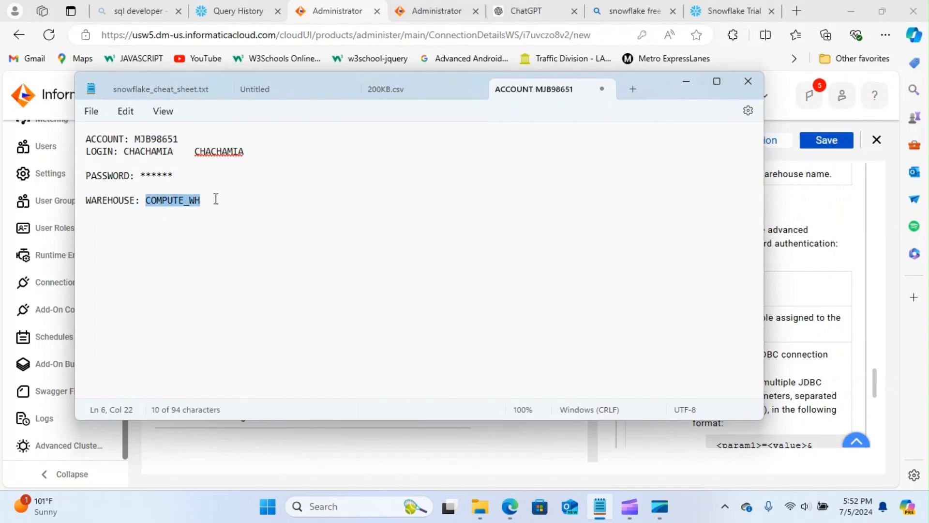
{"action": "left_click", "coordinate": [599, 506]}
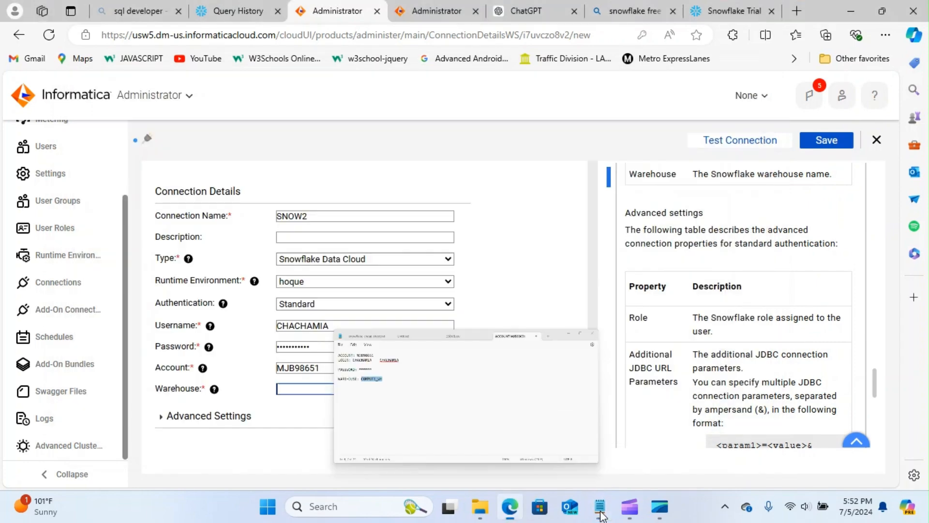
{"action": "type", "text": "COMPUTE_WH"}
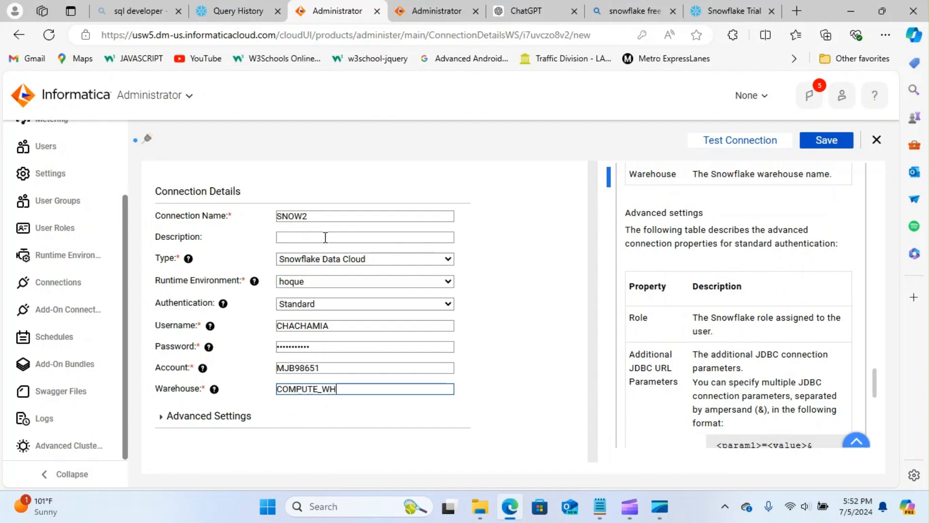
- Test and save SNOW2, decline Edge's password update, then switch to Data Integration
{"action": "left_click", "coordinate": [748, 140]}
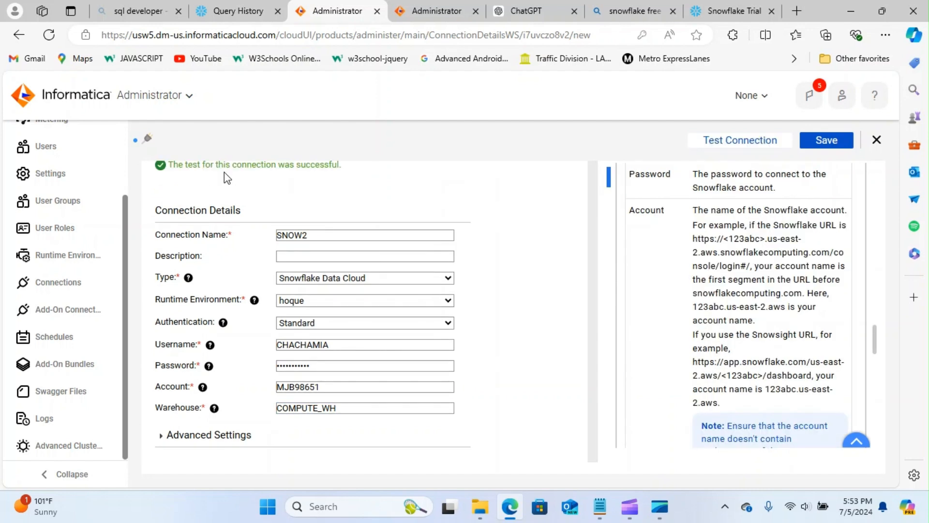
{"action": "left_click", "coordinate": [827, 141]}
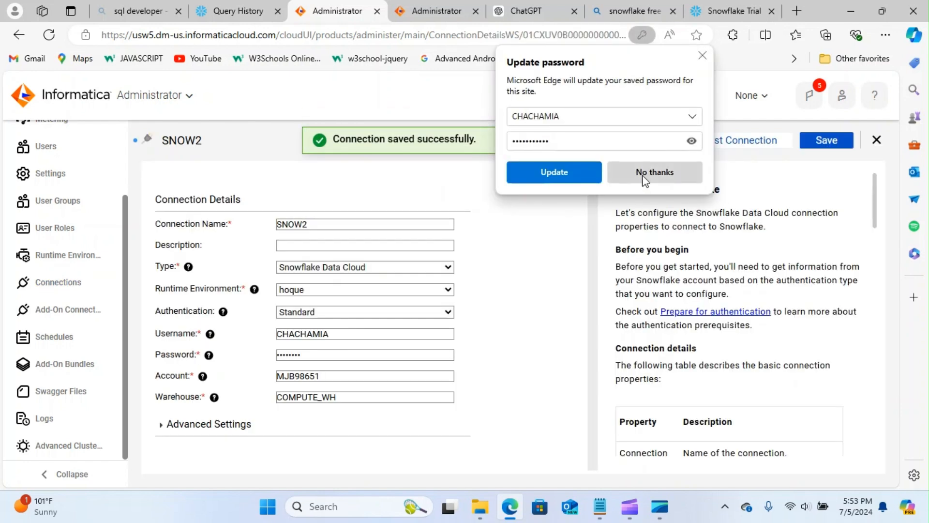
{"action": "left_click", "coordinate": [645, 174]}
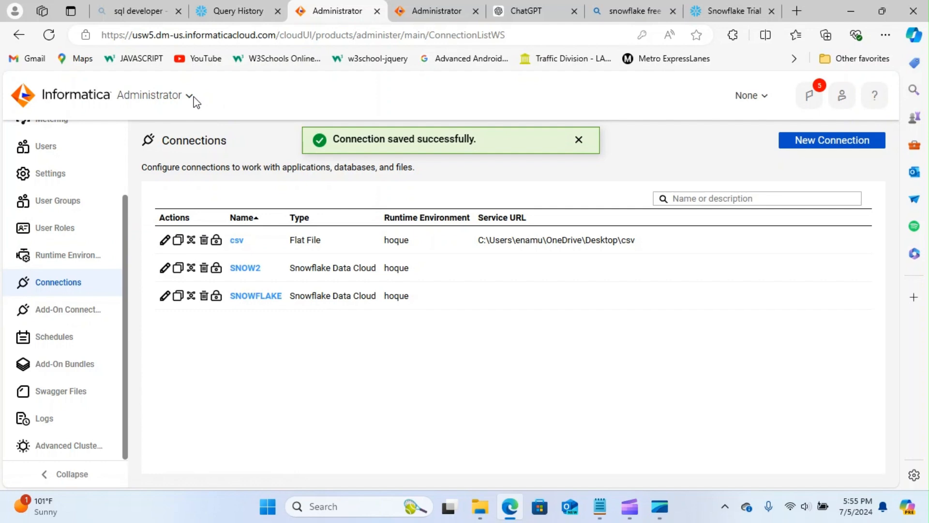
{"action": "left_click", "coordinate": [188, 95]}
{"action": "left_click", "coordinate": [569, 271]}
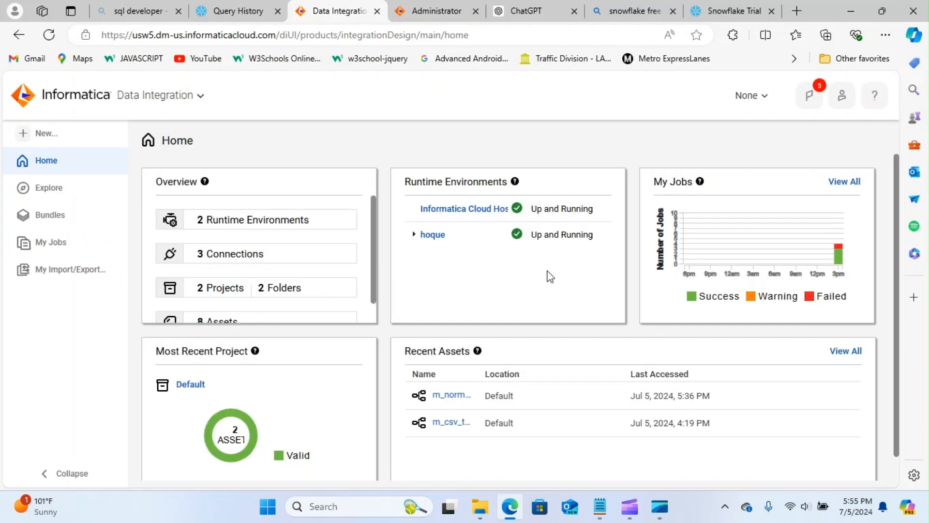
- Create a new blank mapping from the New asset menu
{"action": "left_click", "coordinate": [45, 131]}
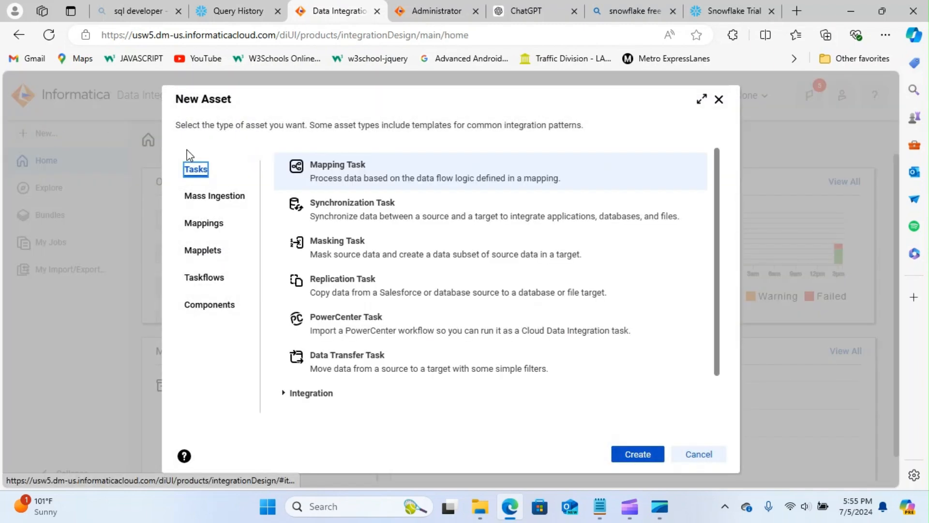
{"action": "left_click", "coordinate": [215, 224]}
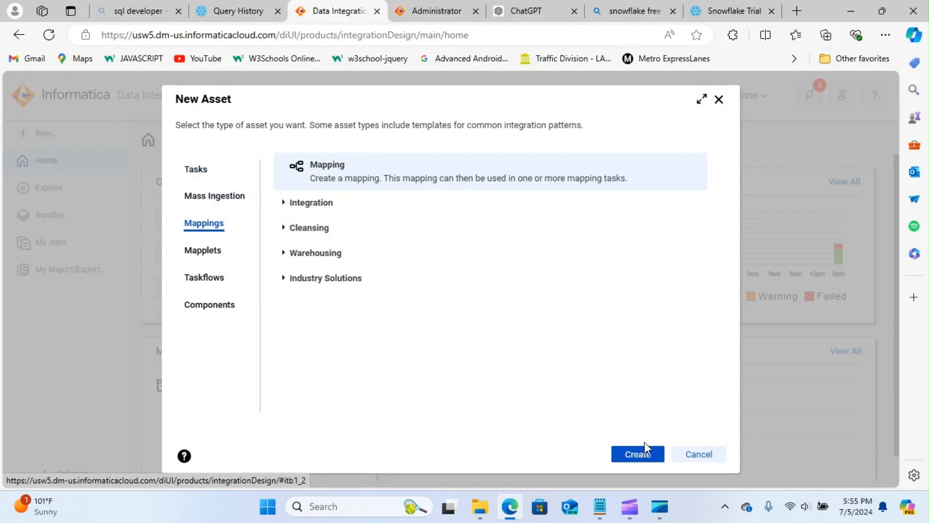
{"action": "left_click", "coordinate": [643, 449]}
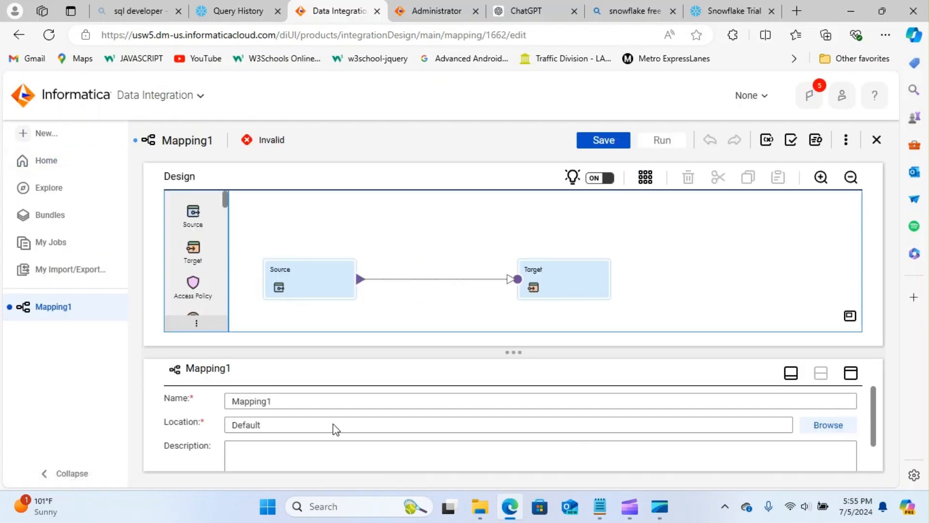
{"action": "left_click", "coordinate": [291, 402]}
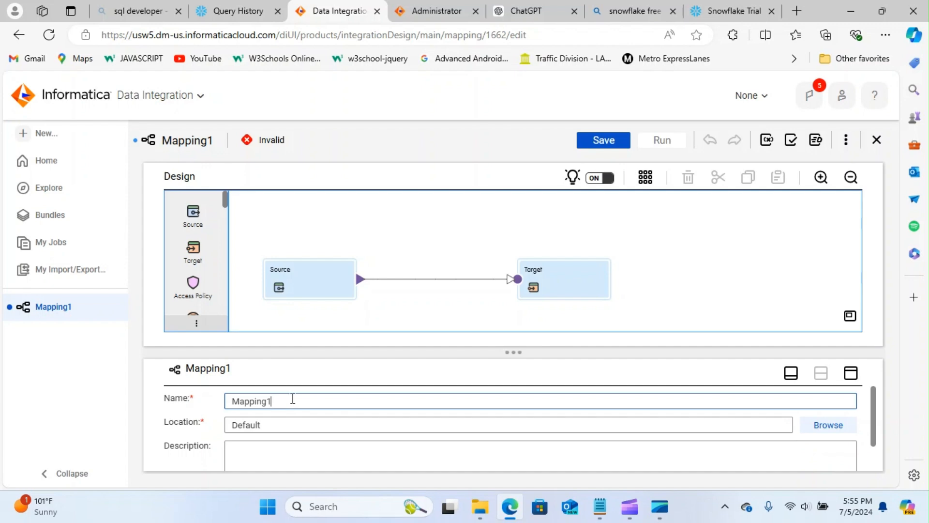
- Set the Source node's connection to the csv flat-file connection
{"action": "left_click", "coordinate": [296, 294]}
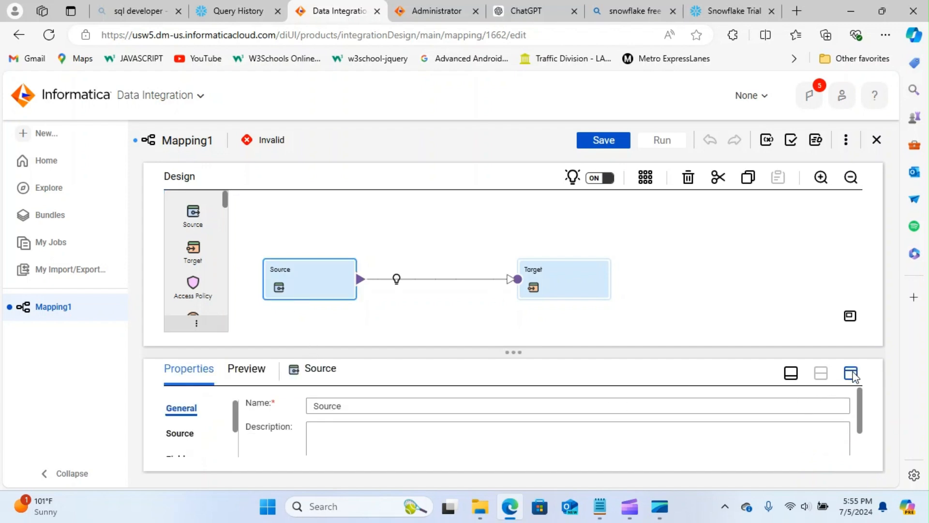
{"action": "left_click", "coordinate": [851, 372]}
{"action": "left_click", "coordinate": [168, 240]}
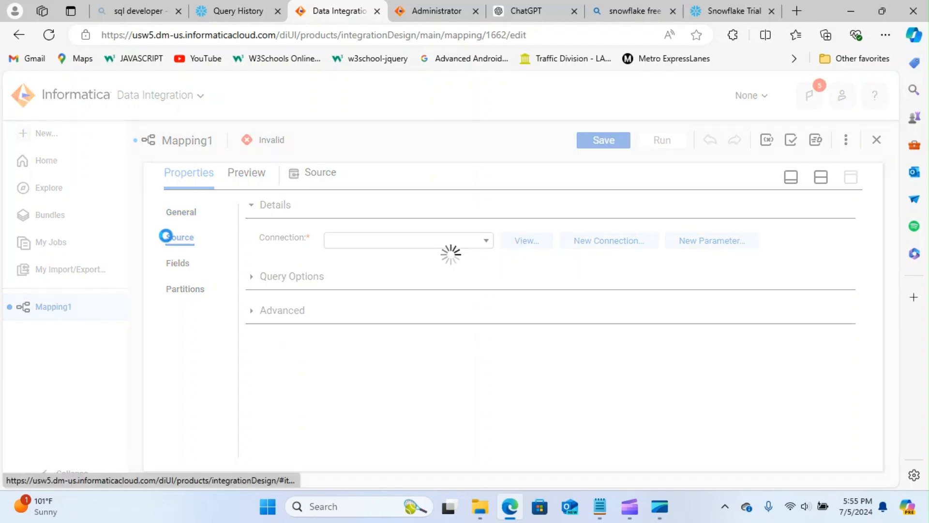
{"action": "left_click", "coordinate": [488, 245]}
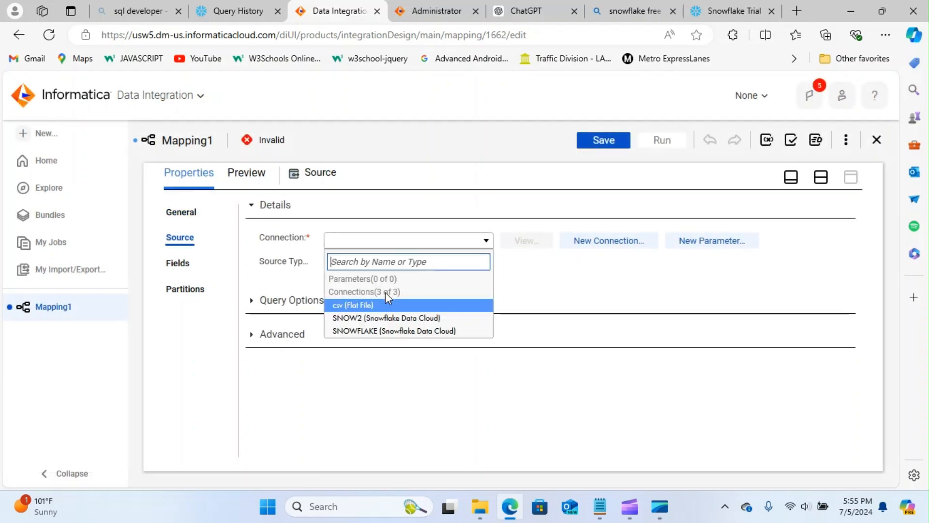
{"action": "left_click", "coordinate": [378, 306]}
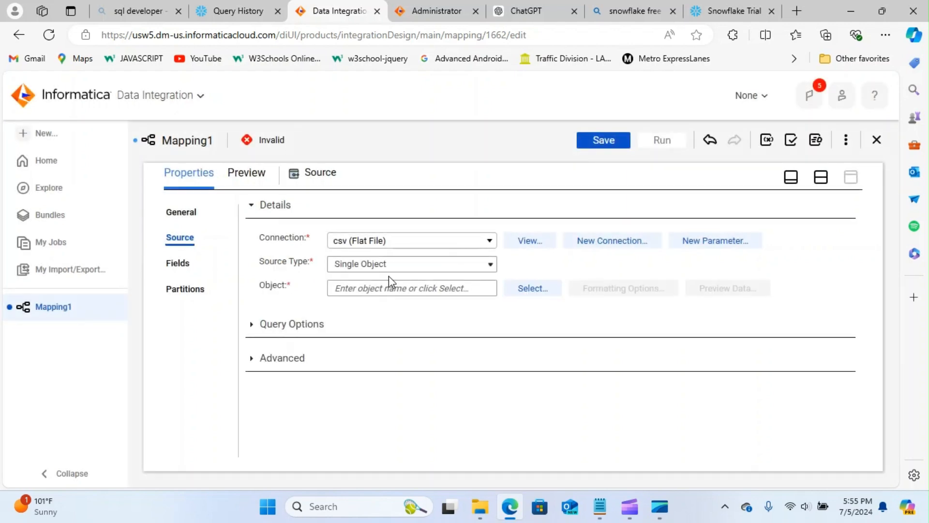
{"action": "left_click", "coordinate": [519, 291]}
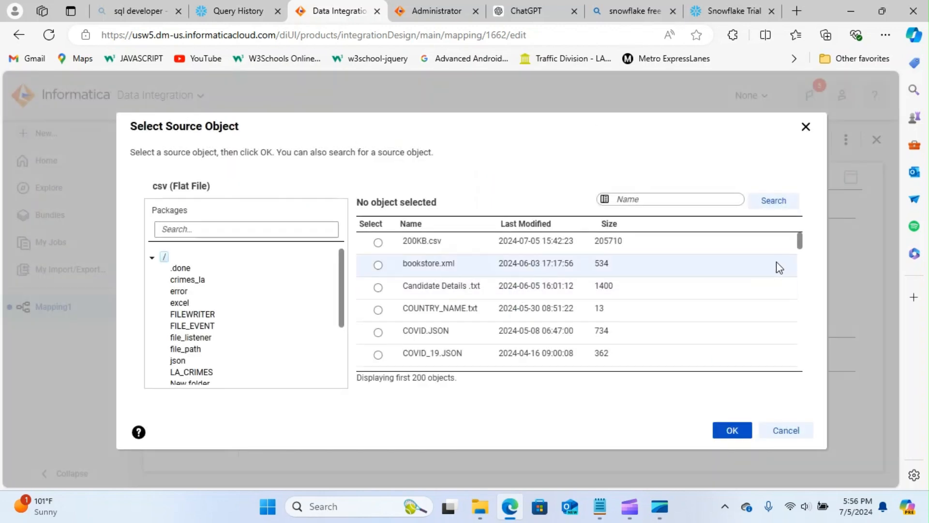
{"action": "left_click_drag", "start_coordinate": [800, 238], "coordinate": [784, 370]}
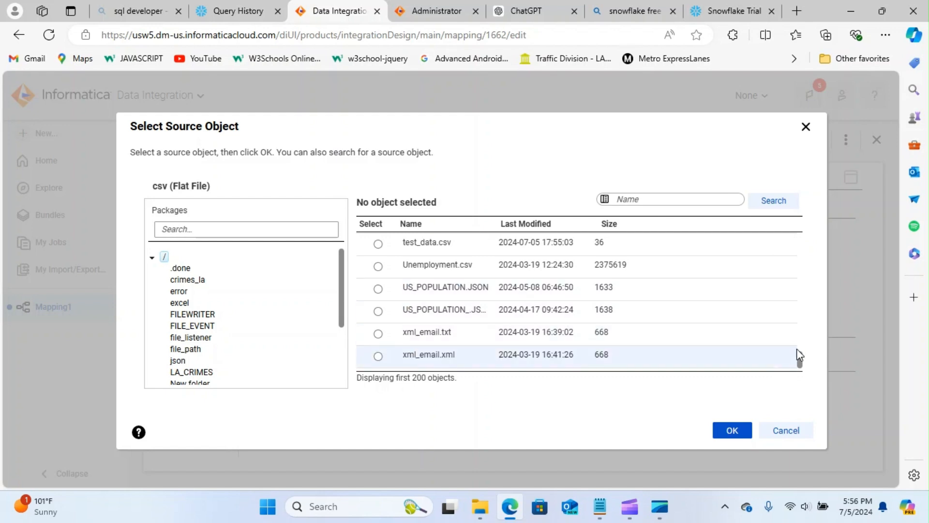
- Choose test_data.csv as the source object and preview its rows Jones, Sam and David
{"action": "left_click", "coordinate": [676, 199]}
{"action": "type", "text": "test"}
{"action": "key", "text": "Return"}
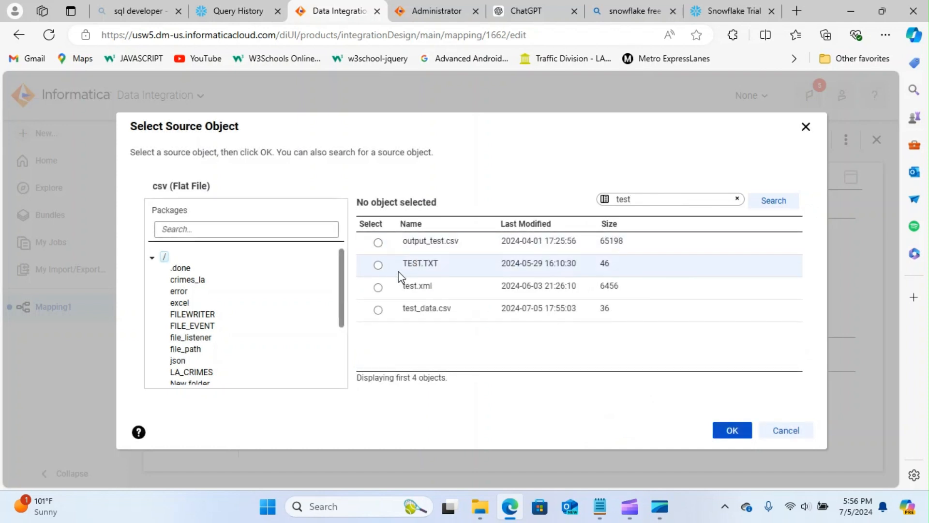
{"action": "left_click", "coordinate": [378, 310]}
{"action": "left_click", "coordinate": [732, 430]}
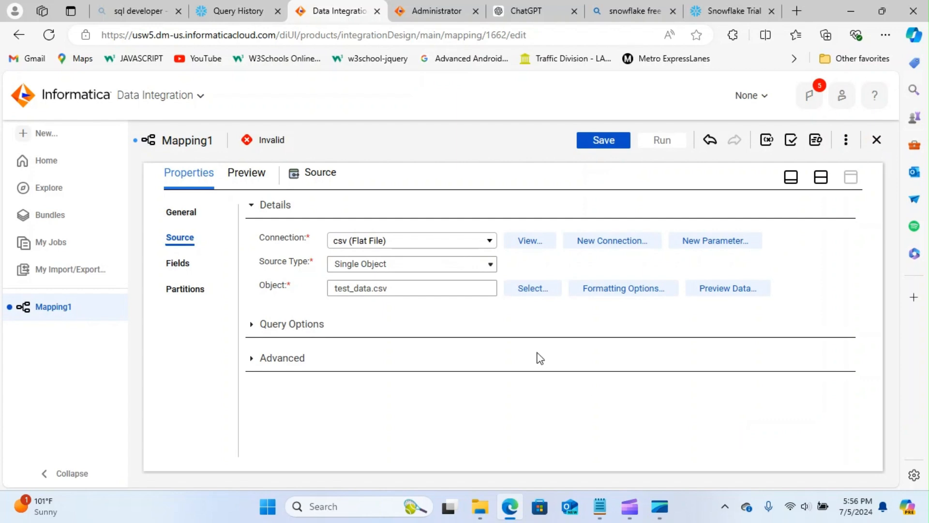
{"action": "left_click", "coordinate": [720, 289]}
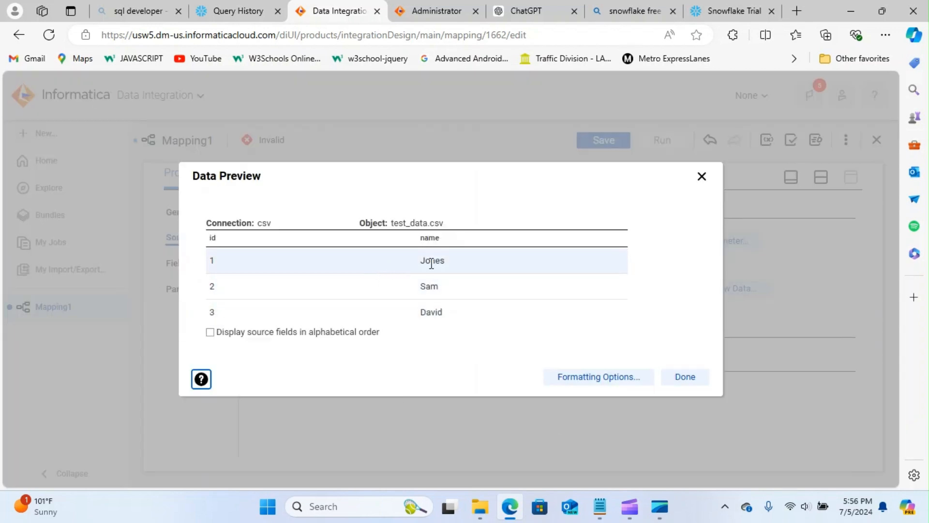
{"action": "left_click", "coordinate": [687, 381]}
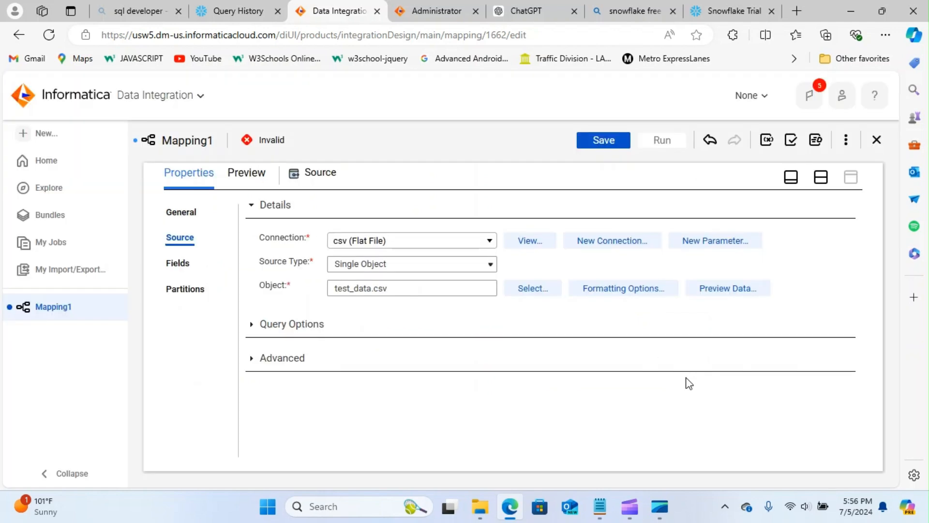
- Set the Target node's connection to the SNOW2 Snowflake connection
{"action": "left_click", "coordinate": [792, 177]}
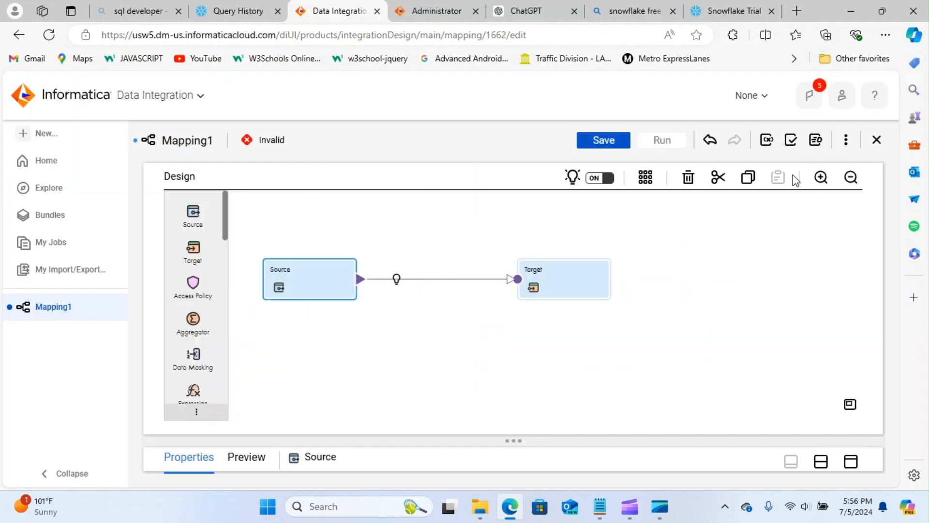
{"action": "left_click", "coordinate": [538, 272]}
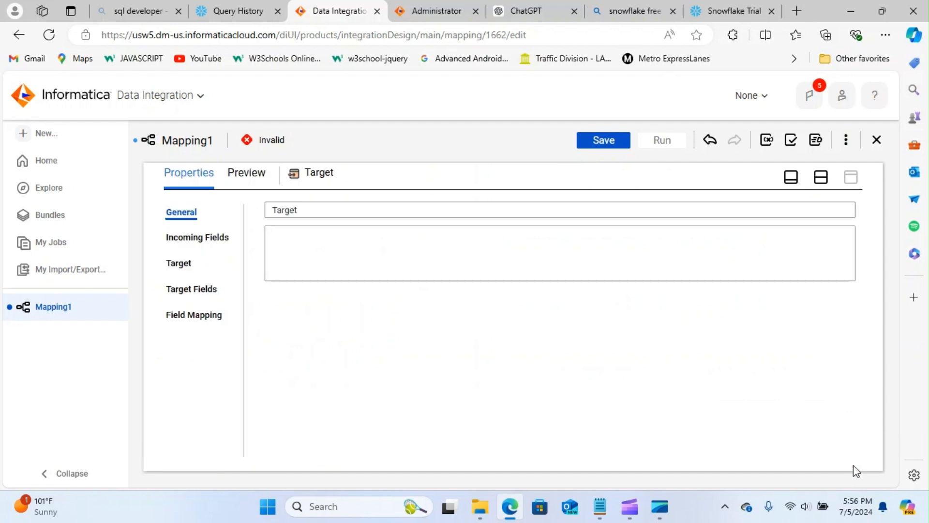
{"action": "left_click", "coordinate": [851, 462]}
{"action": "left_click", "coordinate": [188, 266]}
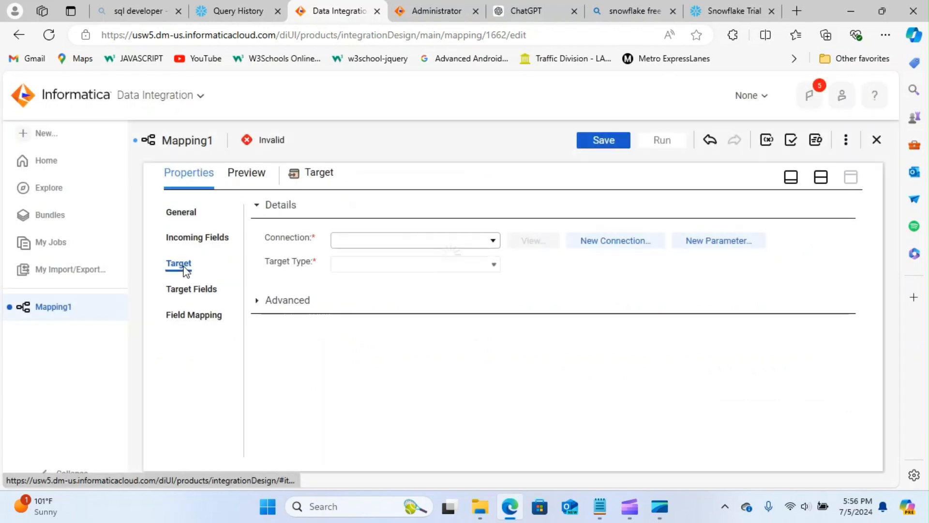
{"action": "left_click", "coordinate": [492, 240]}
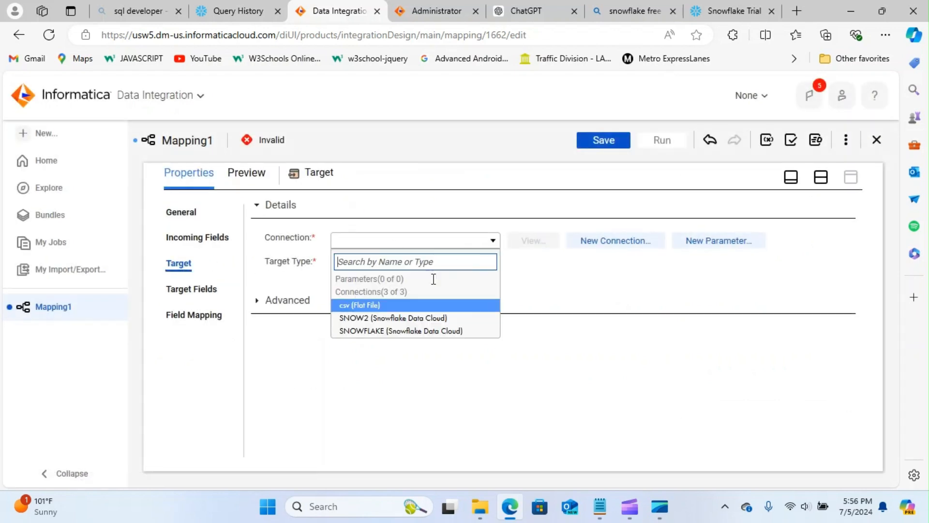
{"action": "left_click", "coordinate": [385, 319]}
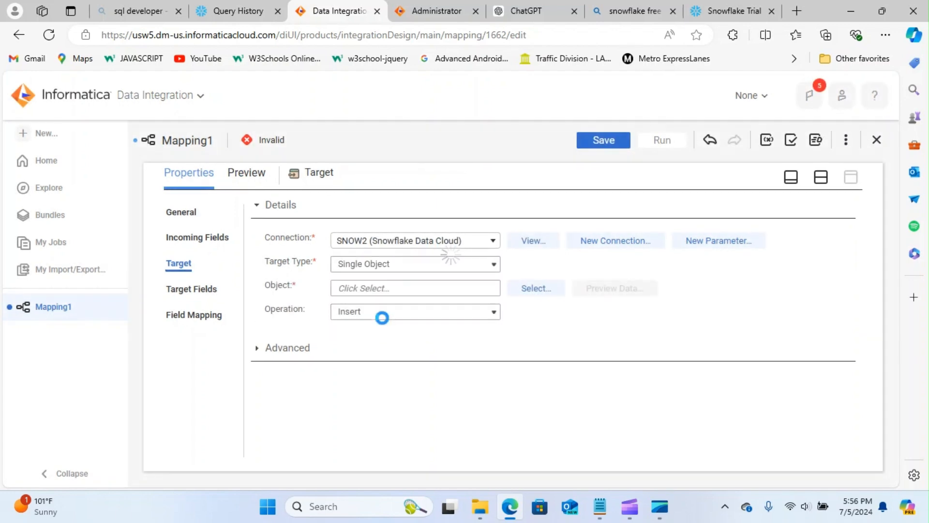
{"action": "left_click", "coordinate": [493, 241]}
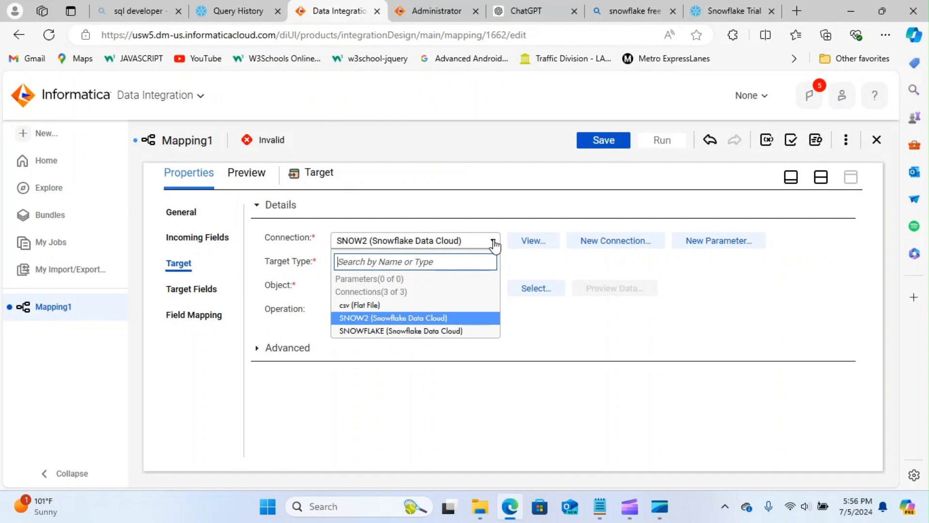
{"action": "left_click", "coordinate": [494, 242]}
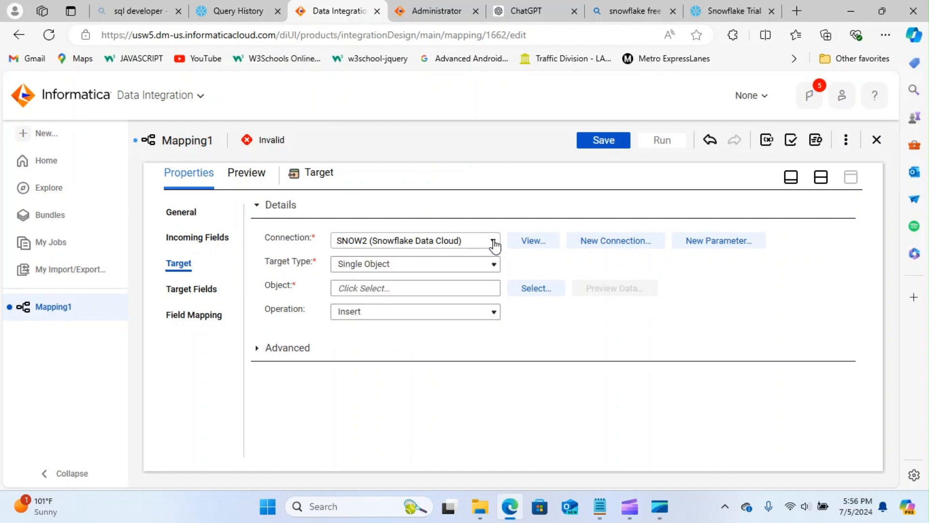
- Pick TEST > TEST_SCHEMA > TEST as the target table, review Advanced settings, and save
{"action": "left_click", "coordinate": [520, 287]}
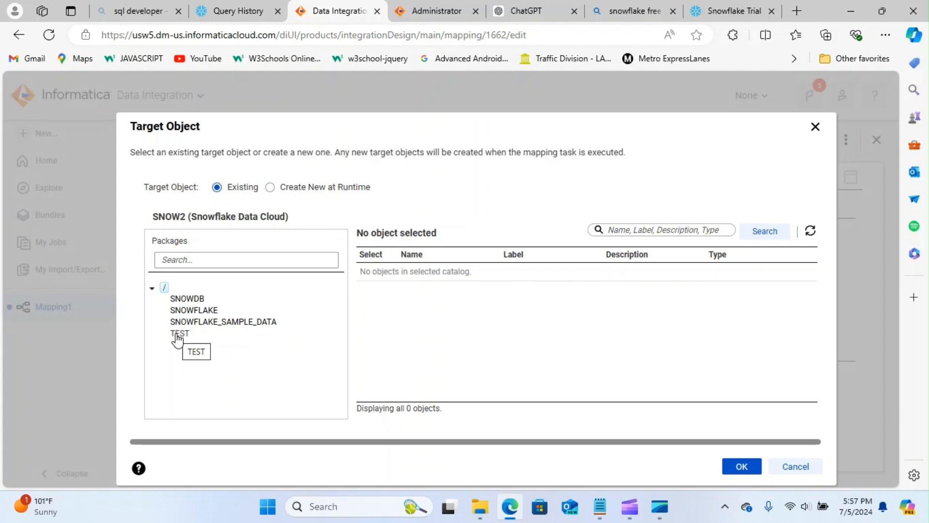
{"action": "left_click", "coordinate": [177, 334]}
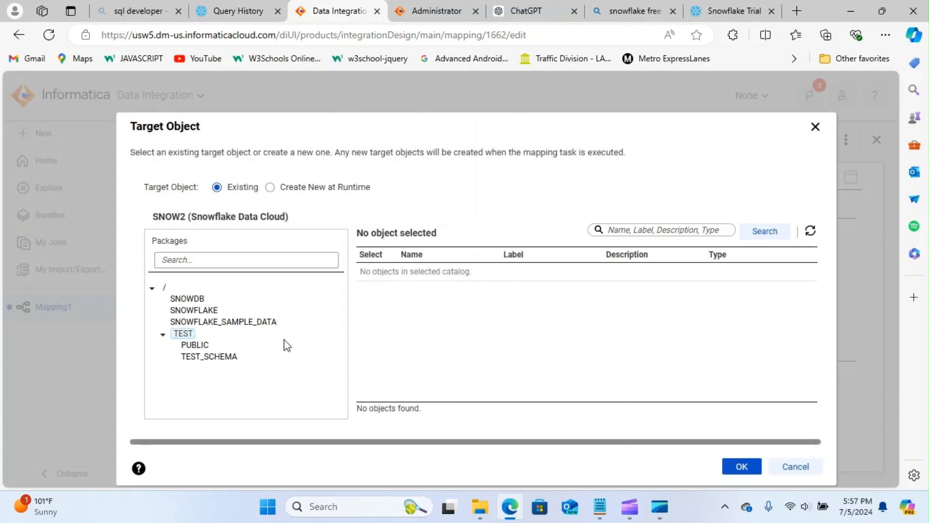
{"action": "left_click", "coordinate": [206, 359]}
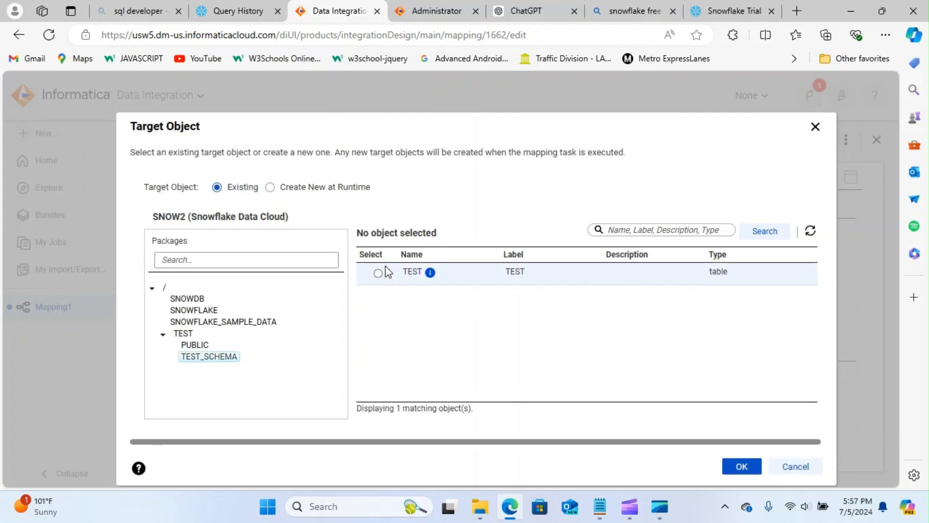
{"action": "left_click", "coordinate": [377, 274]}
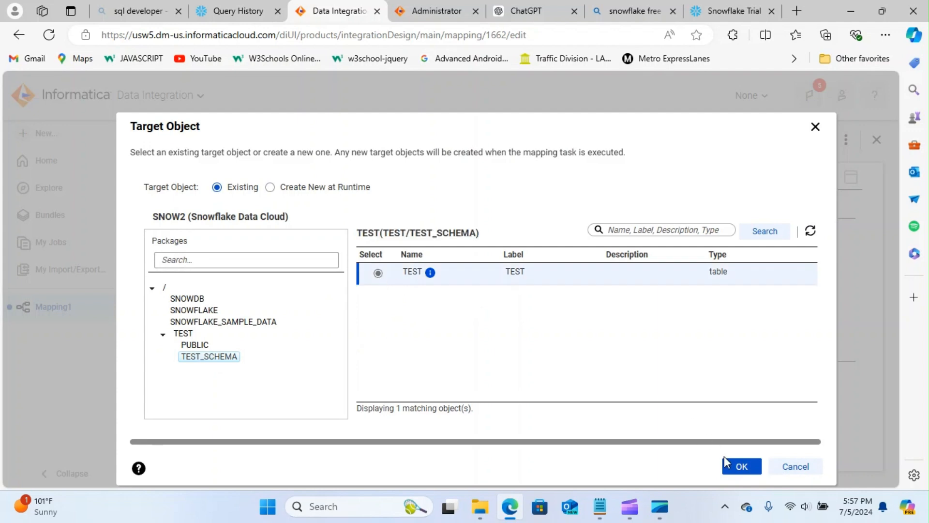
{"action": "left_click", "coordinate": [739, 463]}
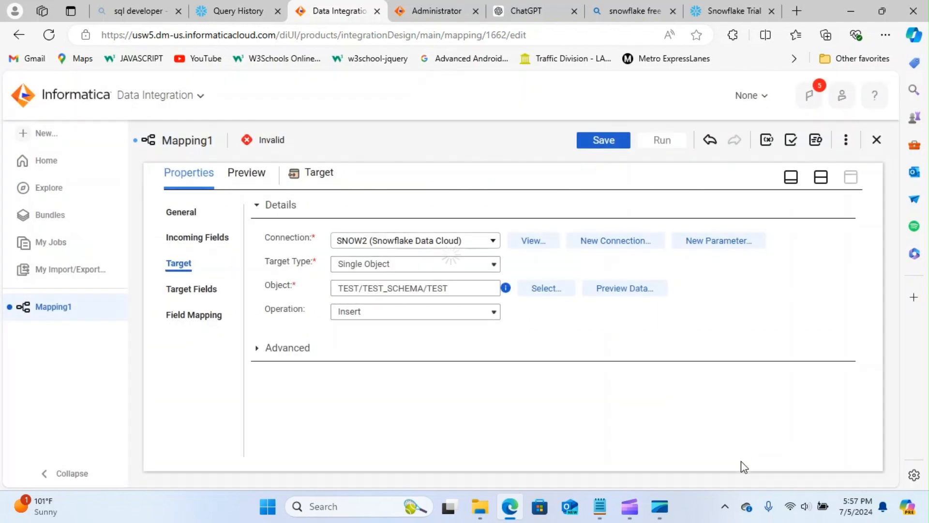
{"action": "left_click", "coordinate": [256, 349]}
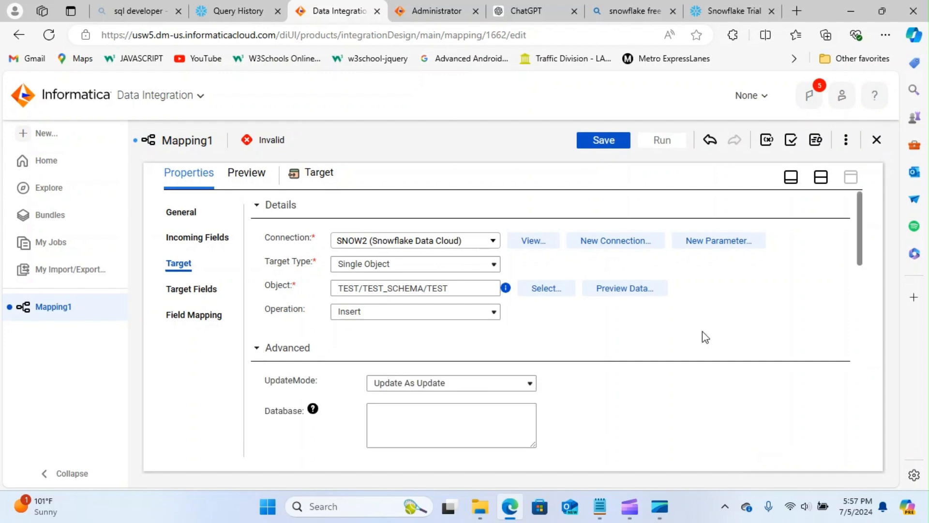
{"action": "left_click_drag", "start_coordinate": [862, 229], "coordinate": [857, 360]}
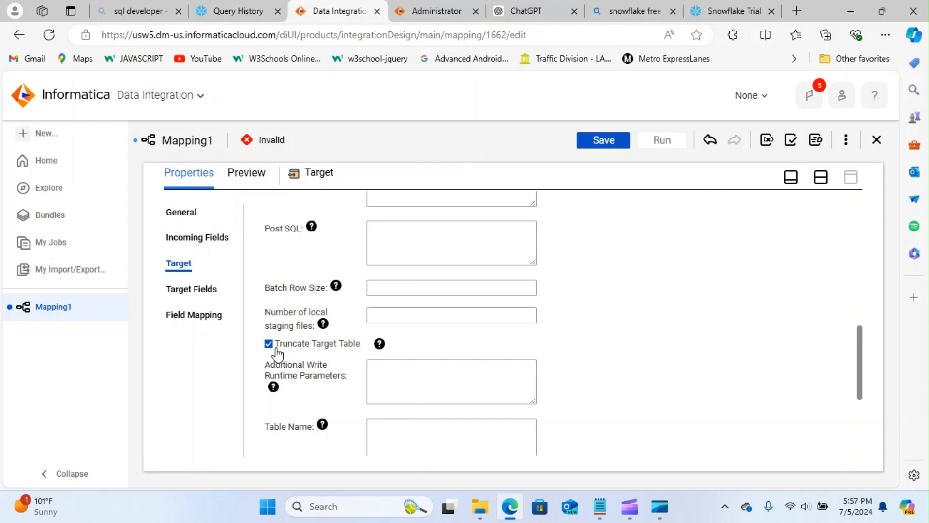
{"action": "left_click", "coordinate": [609, 141]}
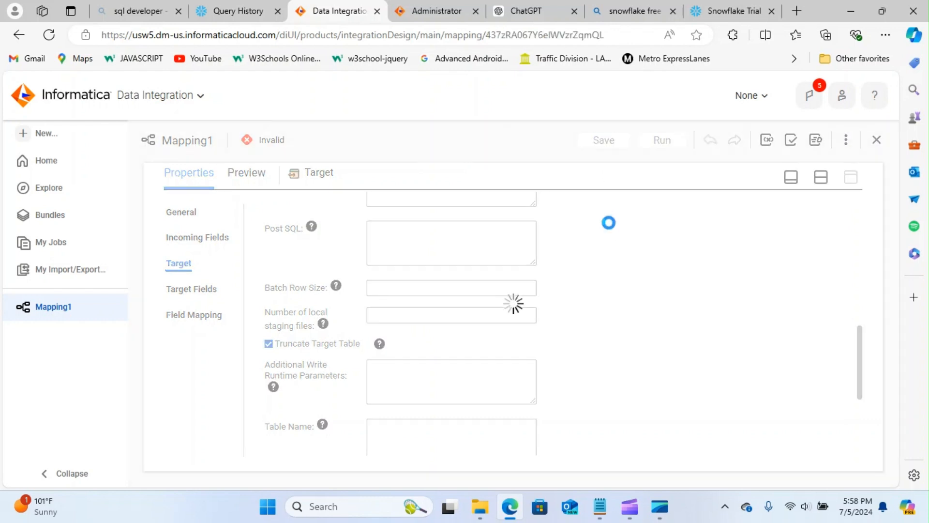
- Smart Map id and name onto ID and NAME, save Mapping1, and run it with default settings
{"action": "left_click", "coordinate": [192, 317]}
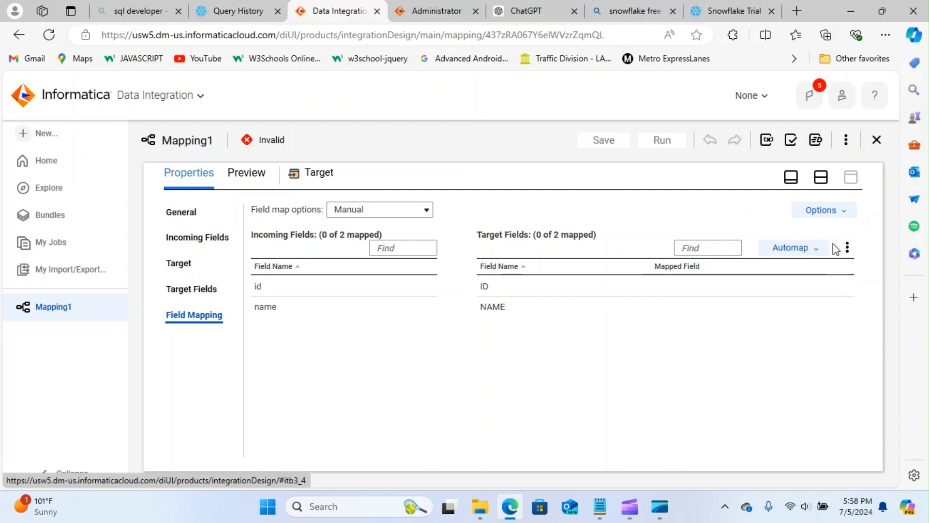
{"action": "left_click", "coordinate": [792, 247]}
{"action": "left_click", "coordinate": [762, 293]}
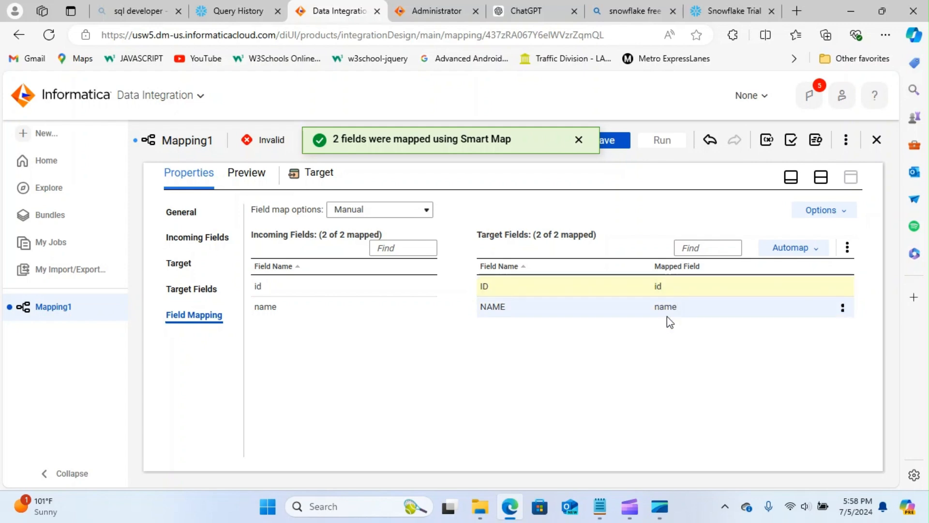
{"action": "left_click", "coordinate": [605, 140]}
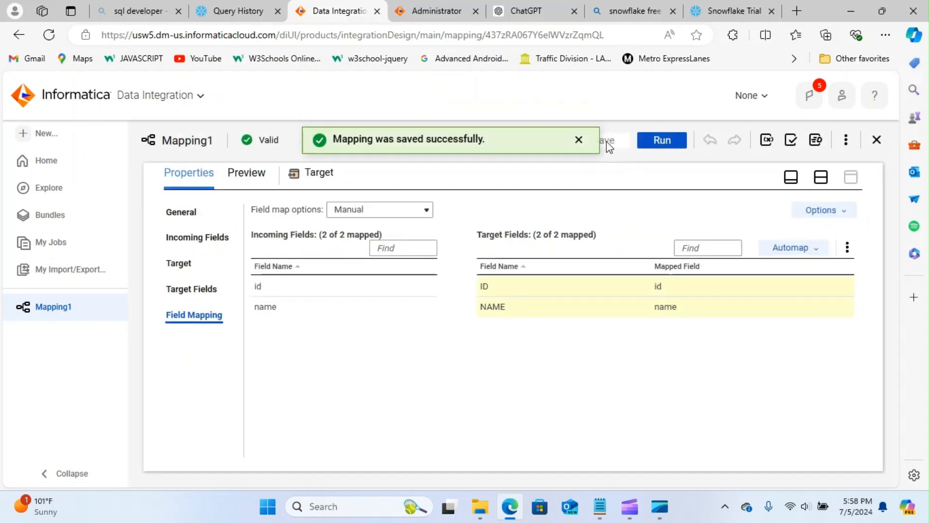
{"action": "left_click", "coordinate": [662, 141]}
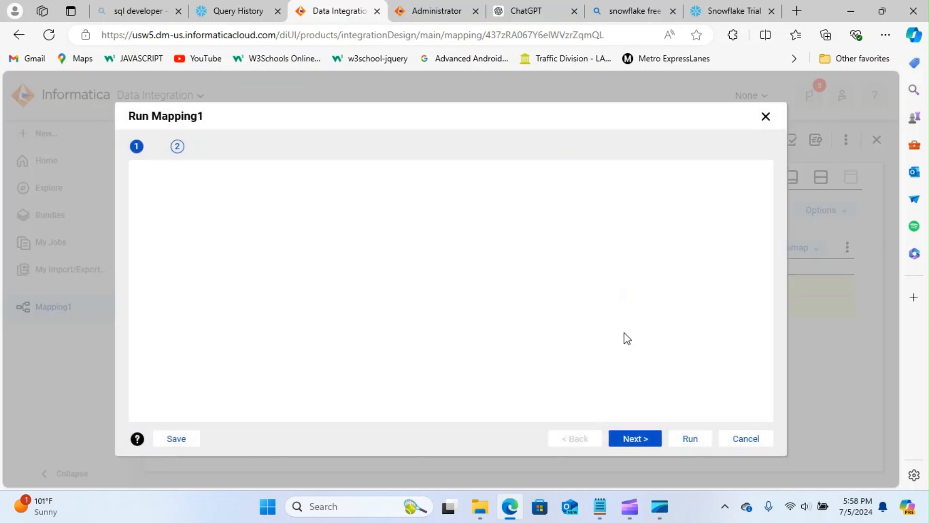
{"action": "left_click", "coordinate": [691, 439]}
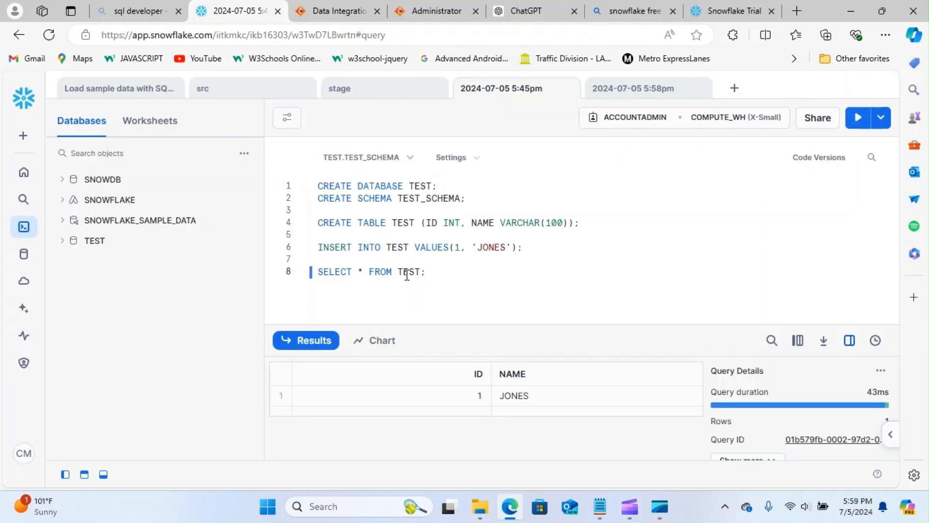
- Re-run SELECT * FROM TEST to see Jones, Sam and David, then minimize Edge
{"action": "left_click", "coordinate": [857, 117]}
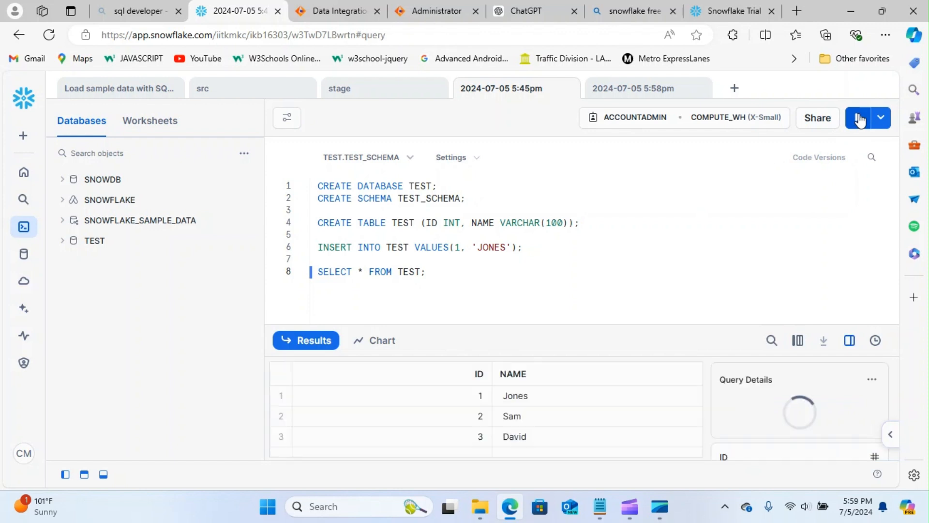
{"action": "left_click_drag", "start_coordinate": [617, 327], "coordinate": [614, 251]}
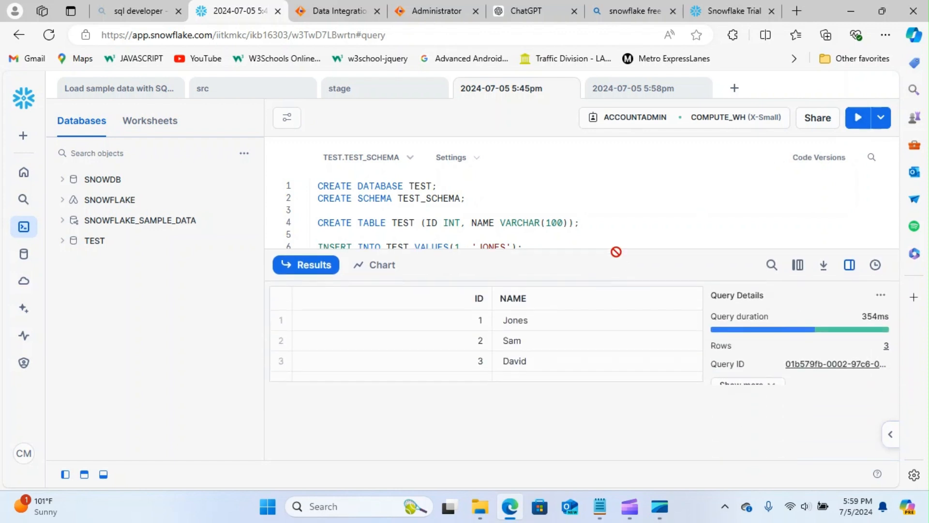
{"action": "left_click", "coordinate": [849, 264]}
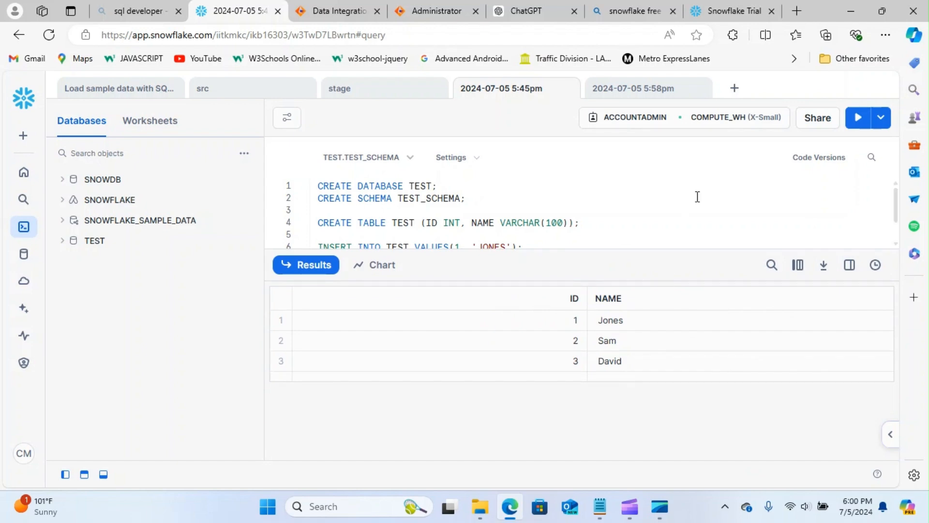
{"action": "left_click", "coordinate": [513, 507]}
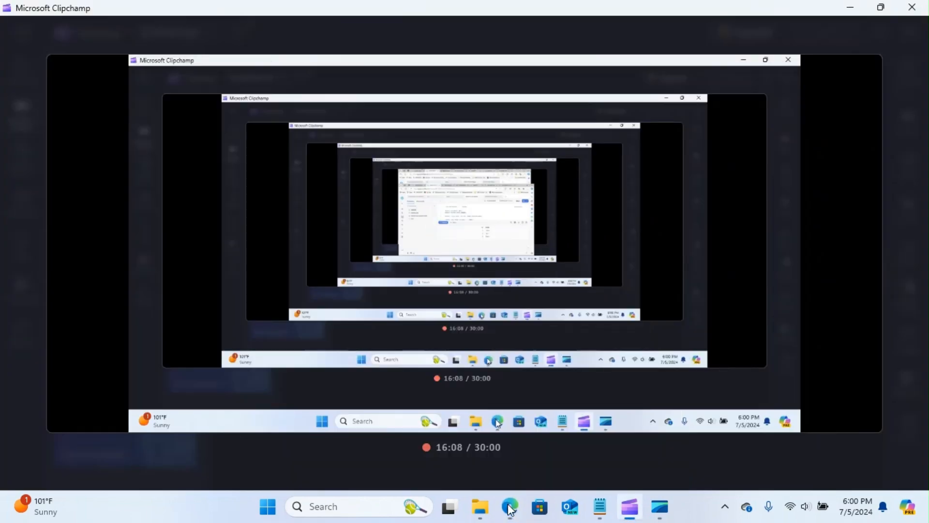